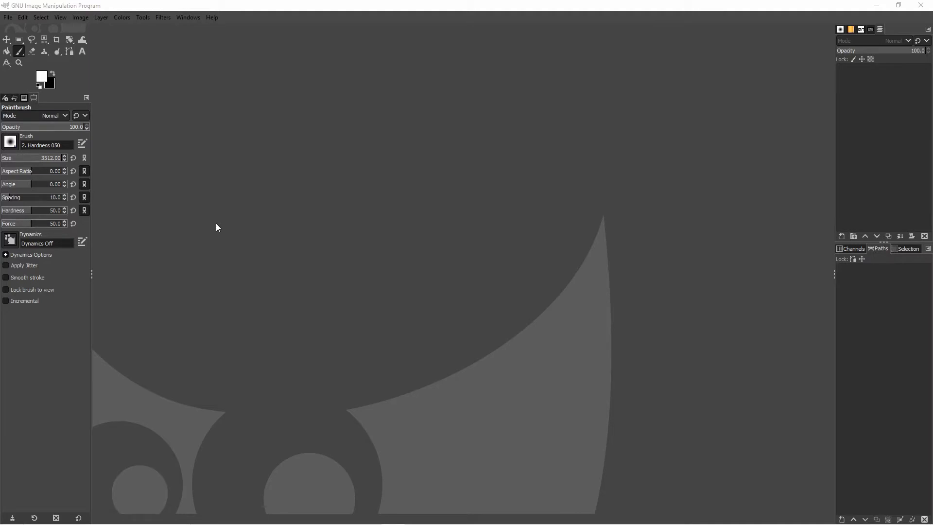
Create a new image 1920 px wide and 1080 px high.
left_click(9, 18)
left_click(15, 30)
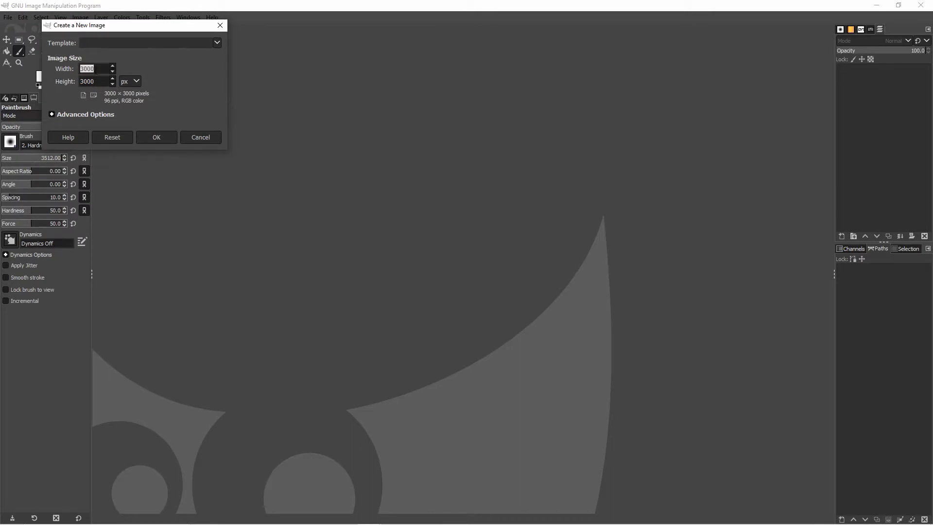
type("1920")
key("Tab")
type("1080")
left_click(169, 139)
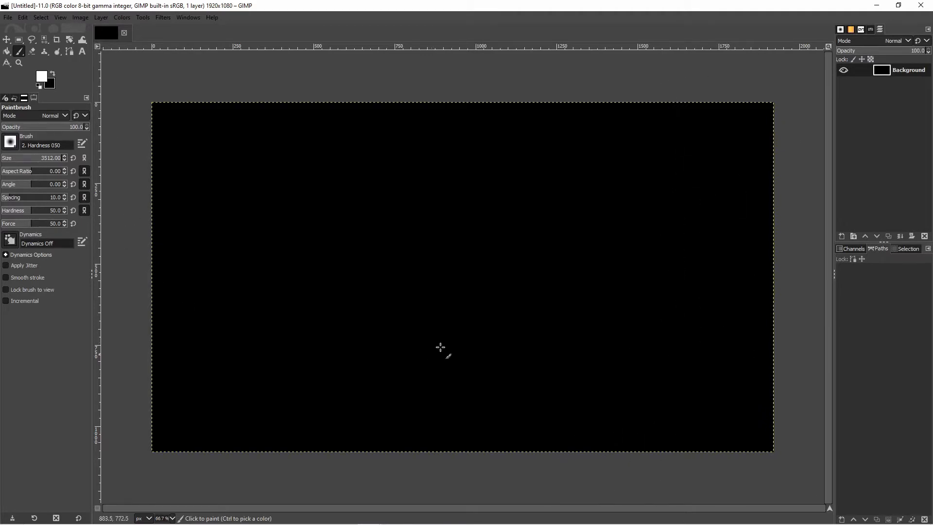
Create a second new image with a square canvas of 3000 × 3000 px.
left_click(6, 40)
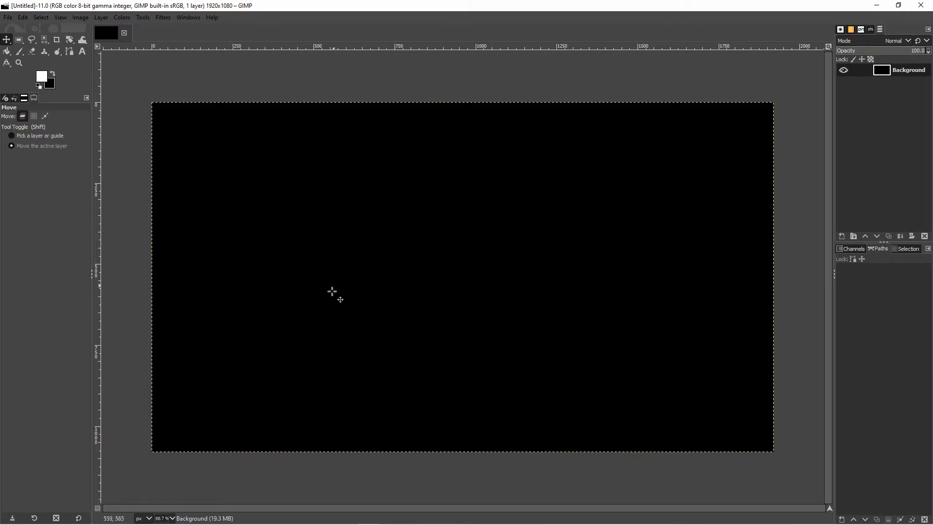
left_click(9, 18)
left_click(16, 32)
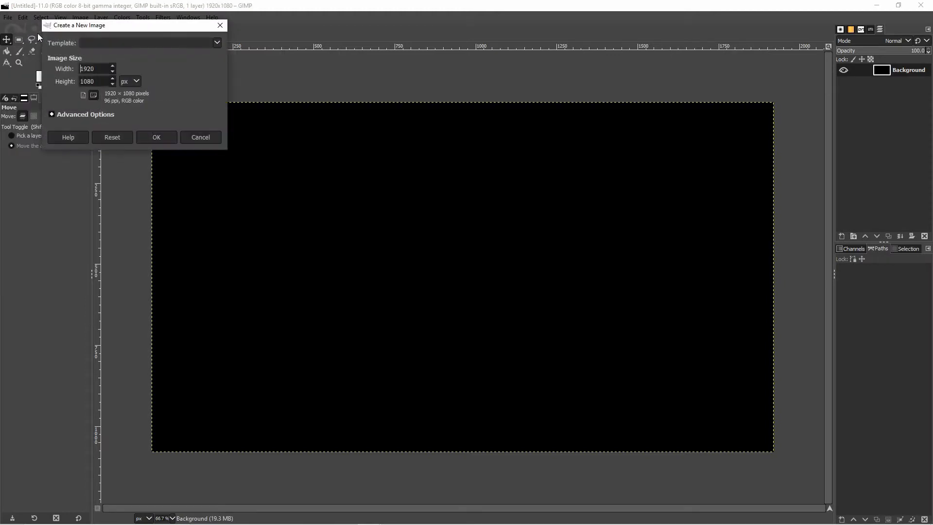
double_click(102, 69)
type("3000")
double_click(103, 83)
type("3000")
key("Return")
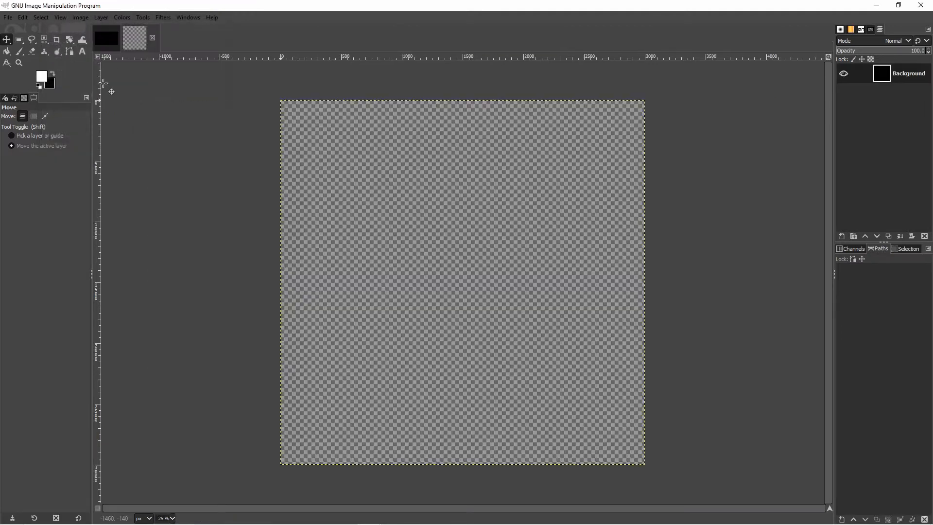
In the 3000 × 3000 px image, replace the existing layer with a new transparent layer named "Background".
left_click(106, 38)
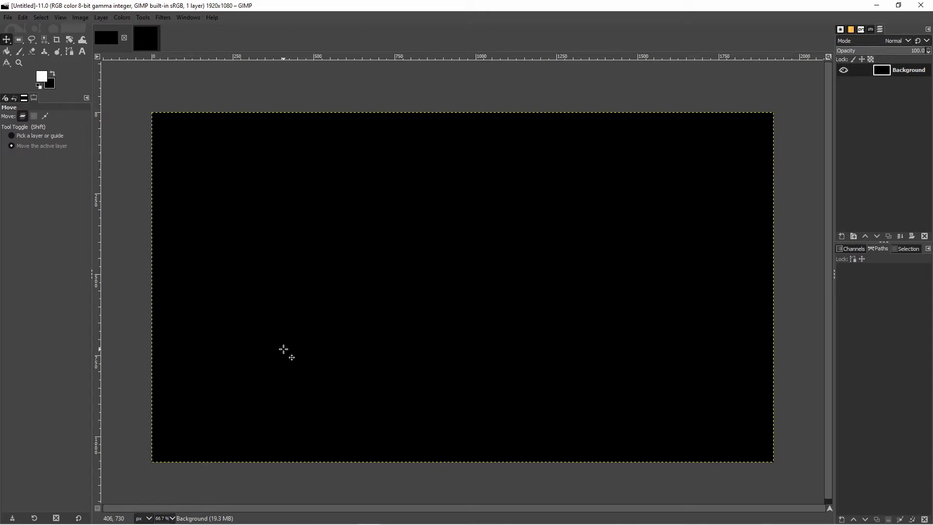
left_click(149, 37)
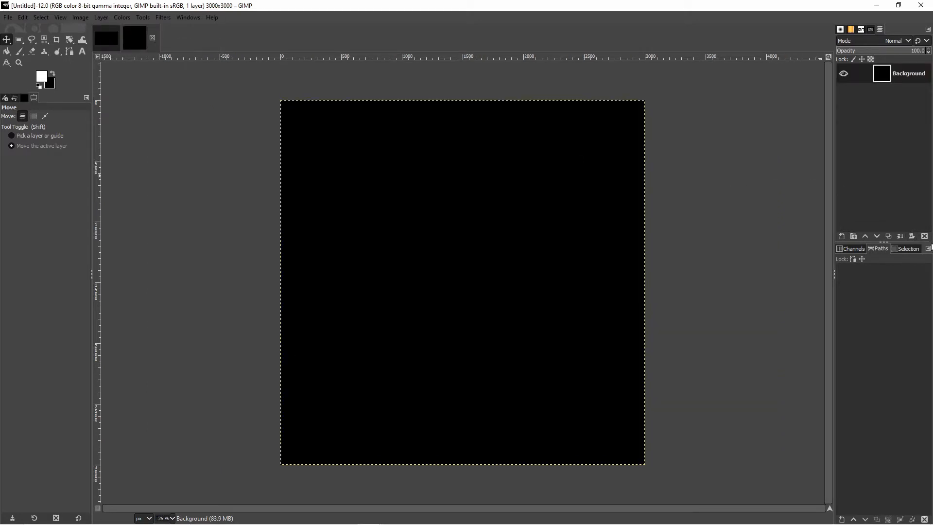
left_click(924, 236)
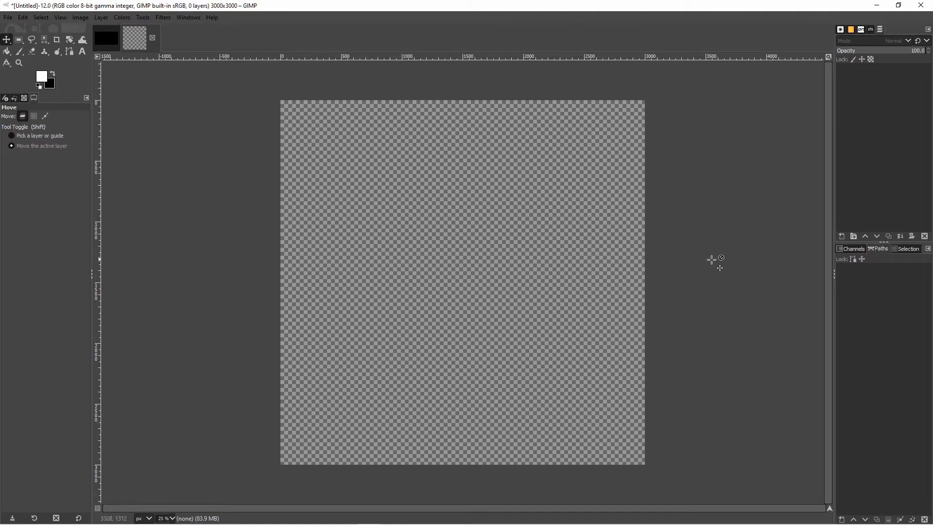
left_click(842, 236)
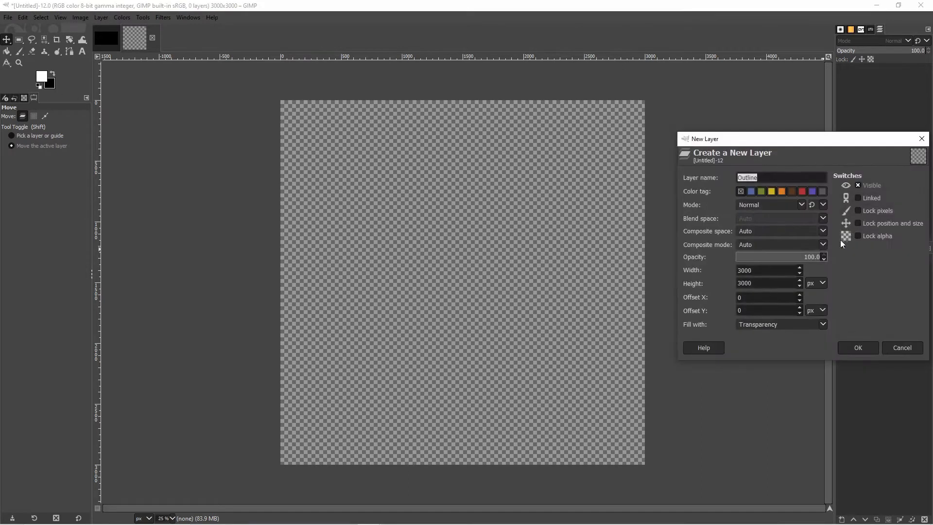
type("Background")
key("Return")
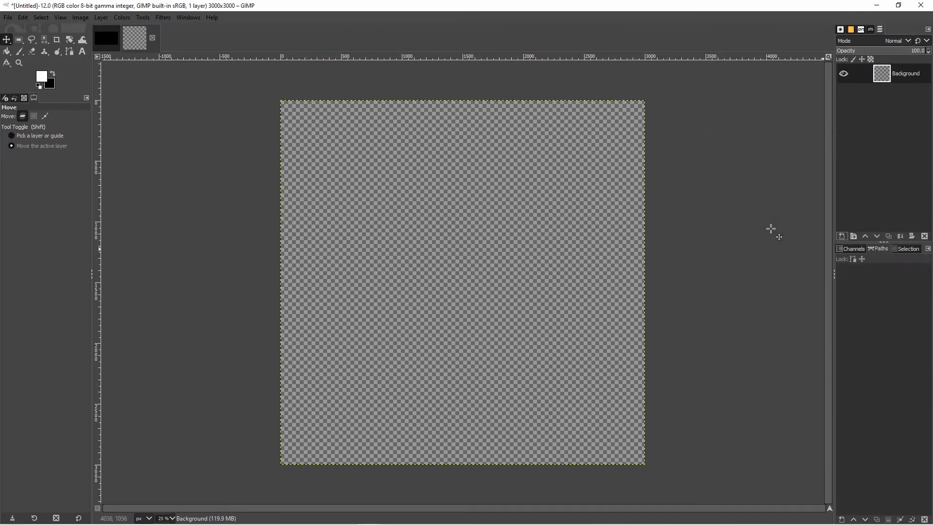
Set the foreground colour to orange ffaa00 and bucket-fill the whole Background layer with it.
left_click(43, 77)
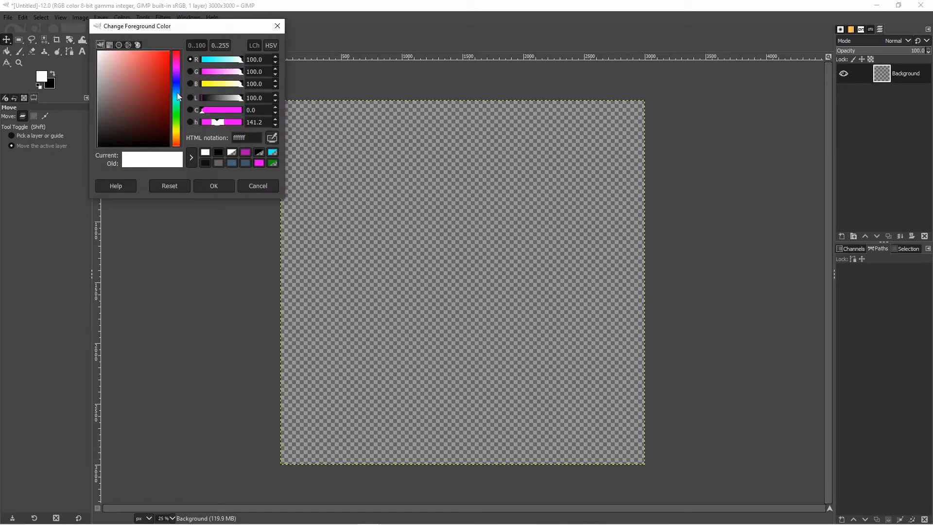
left_click_drag(178, 96, 177, 135)
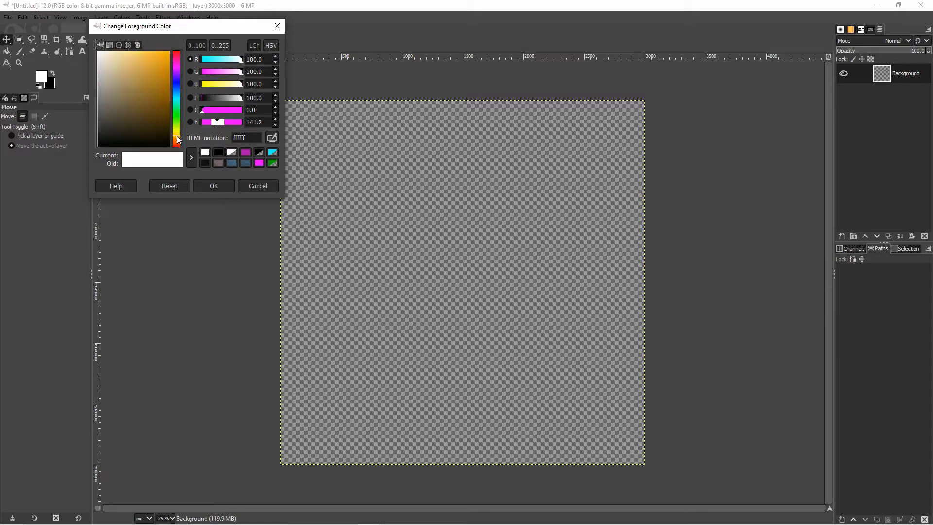
left_click_drag(164, 76, 175, 45)
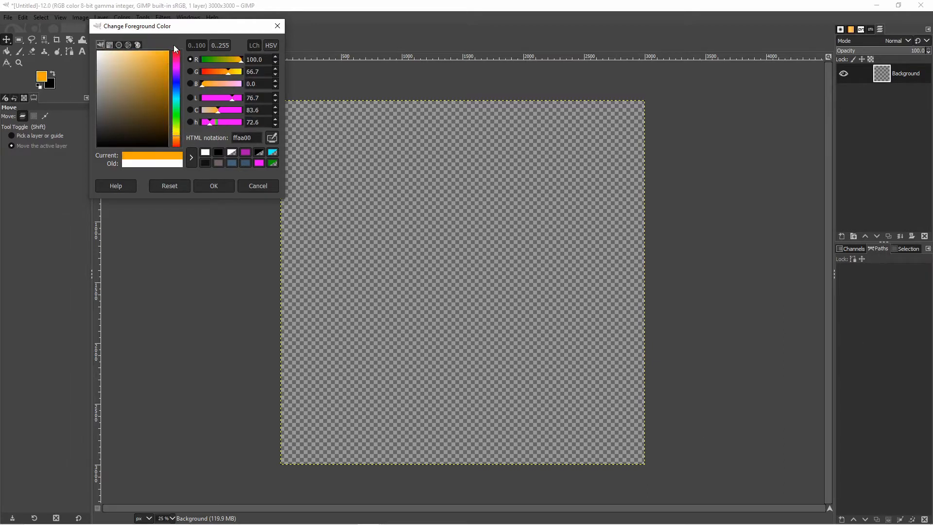
left_click(222, 187)
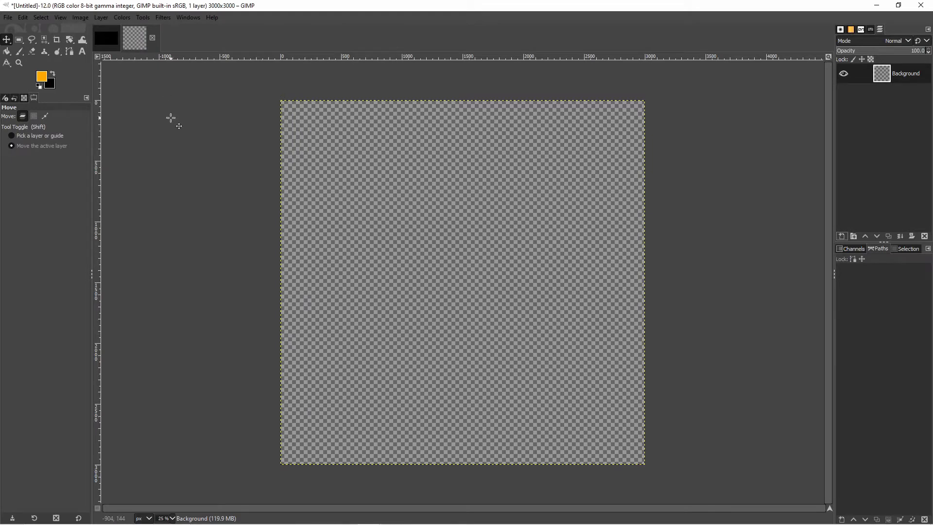
key("shift+b")
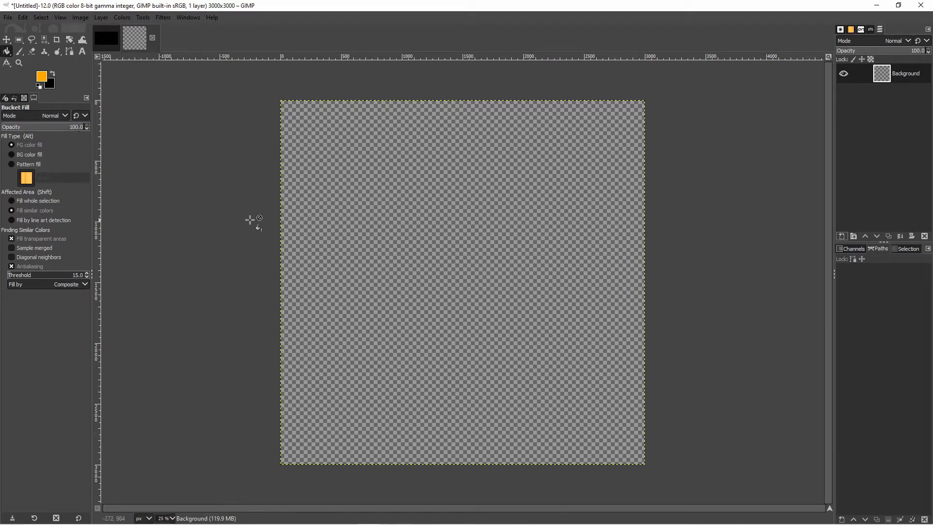
left_click(316, 207)
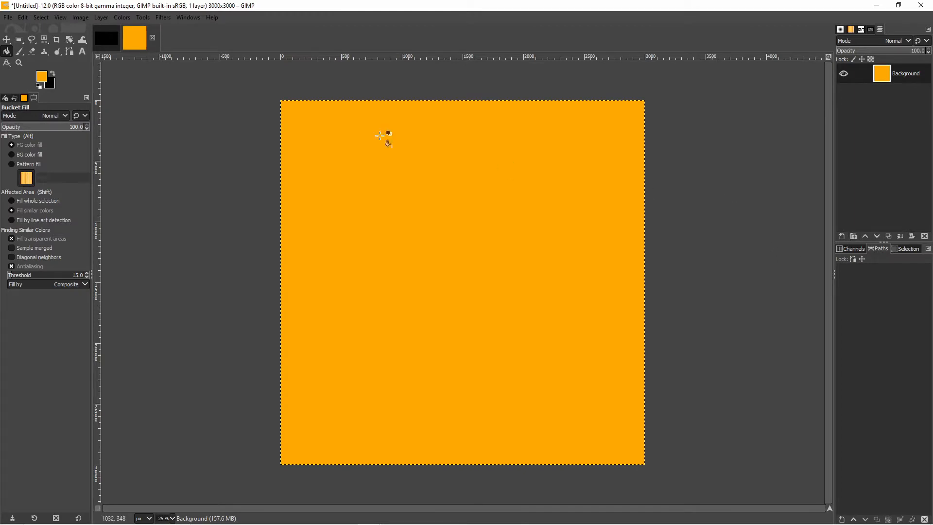
Change the foreground colour to yellow ffd92e.
left_click(42, 76)
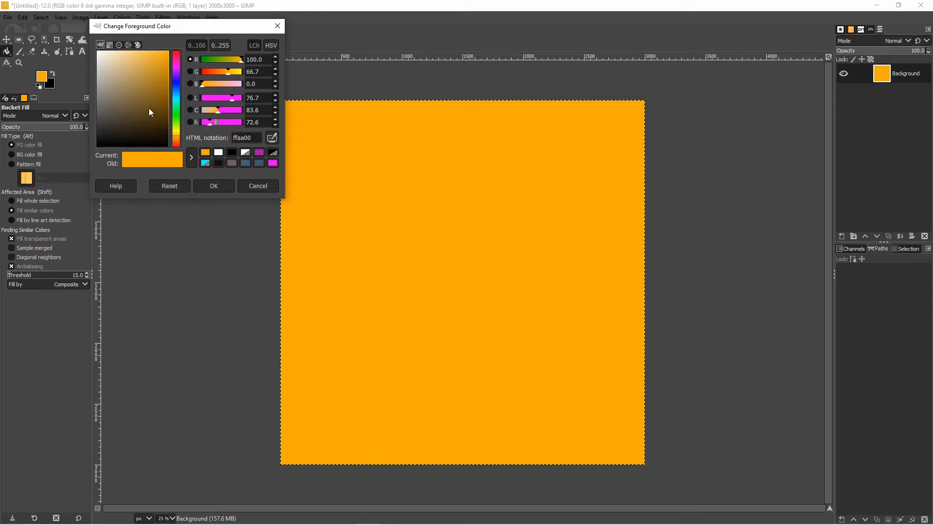
left_click_drag(144, 98, 156, 49)
left_click_drag(179, 133, 178, 133)
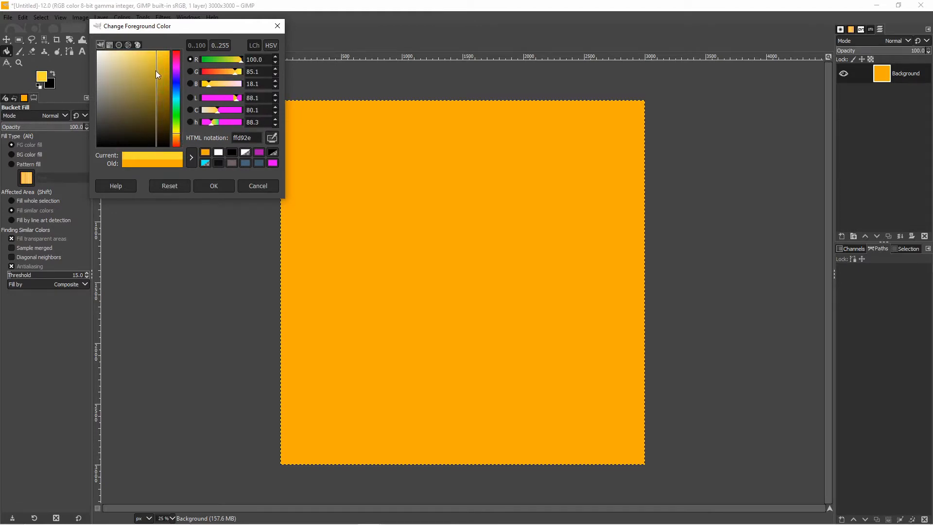
left_click(215, 187)
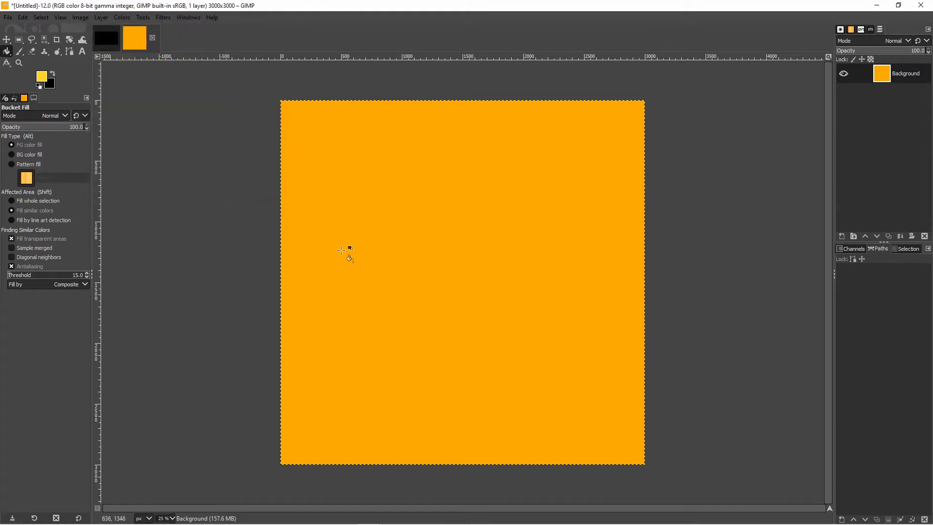
Start a Grid pattern on the Background layer with line height 0 and a grid width and height of 77.
left_click(163, 18)
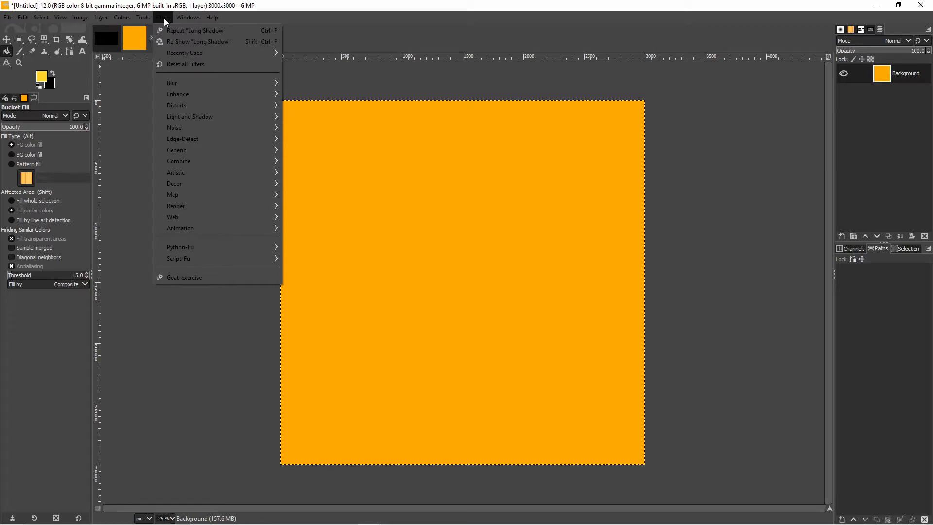
mouse_move(197, 206)
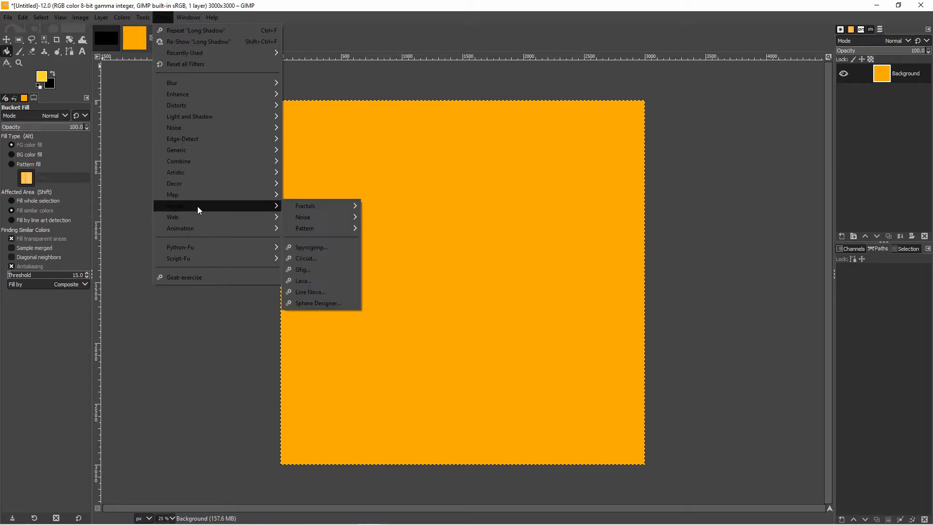
mouse_move(211, 106)
mouse_move(324, 227)
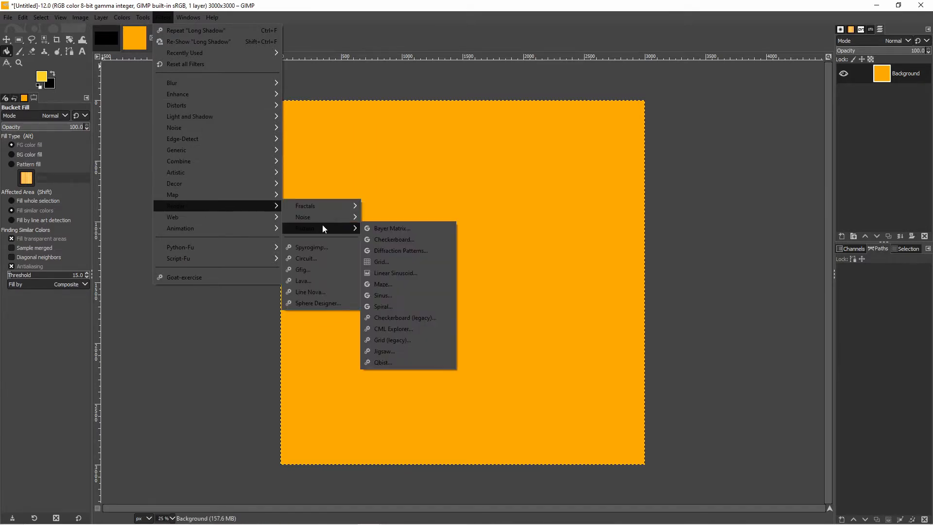
left_click(396, 261)
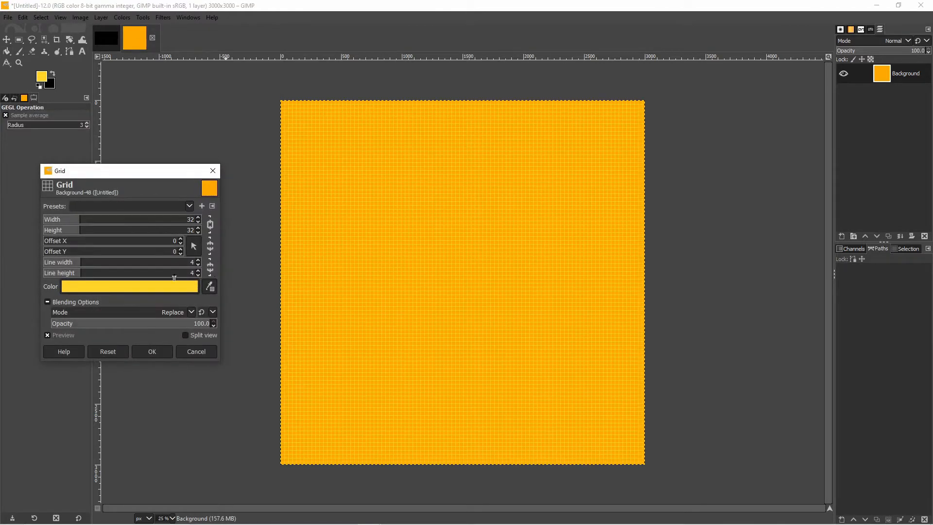
left_click_drag(87, 275, 43, 274)
left_click_drag(81, 263, 117, 262)
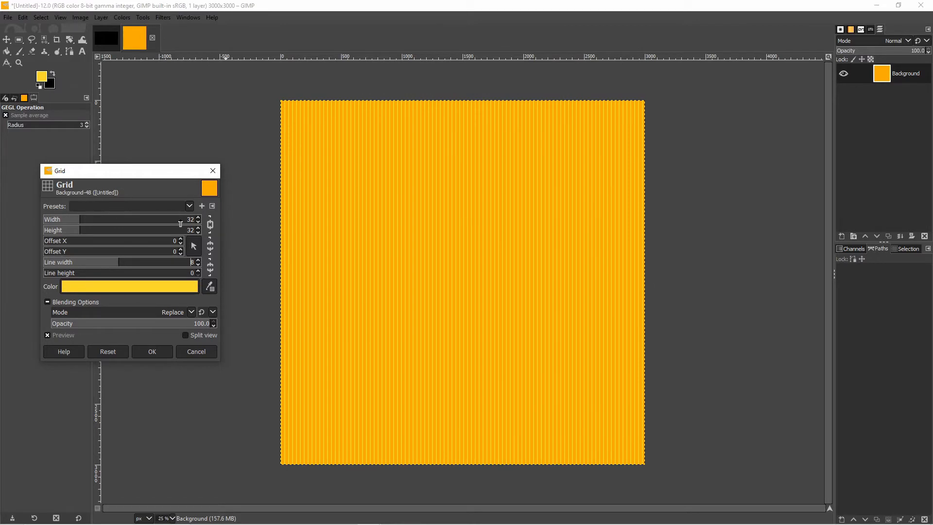
left_click_drag(80, 219, 135, 223)
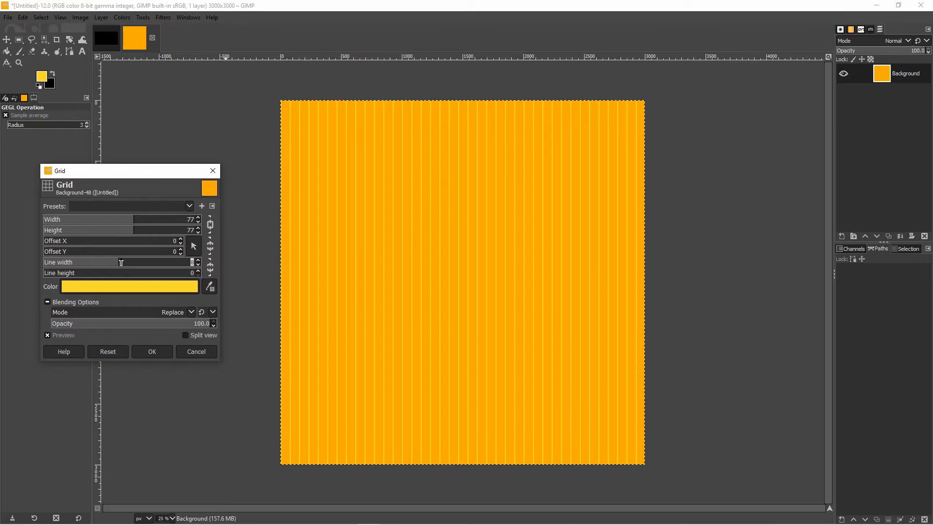
Set the grid's line width to 38 and apply the yellow vertical stripes.
left_click_drag(121, 263, 361, 277)
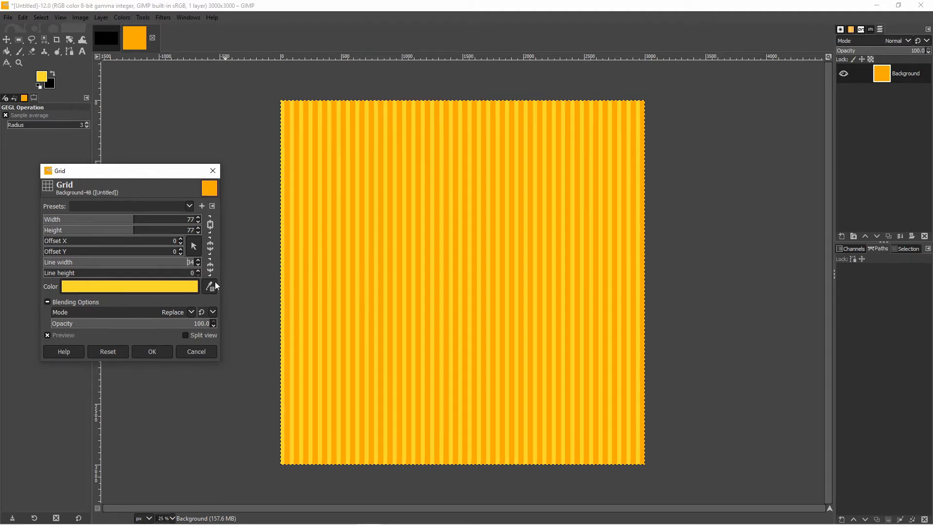
left_click(198, 259)
left_click(197, 260)
left_click(197, 260)
left_click(198, 259)
left_click(198, 260)
left_click(198, 259)
left_click(198, 260)
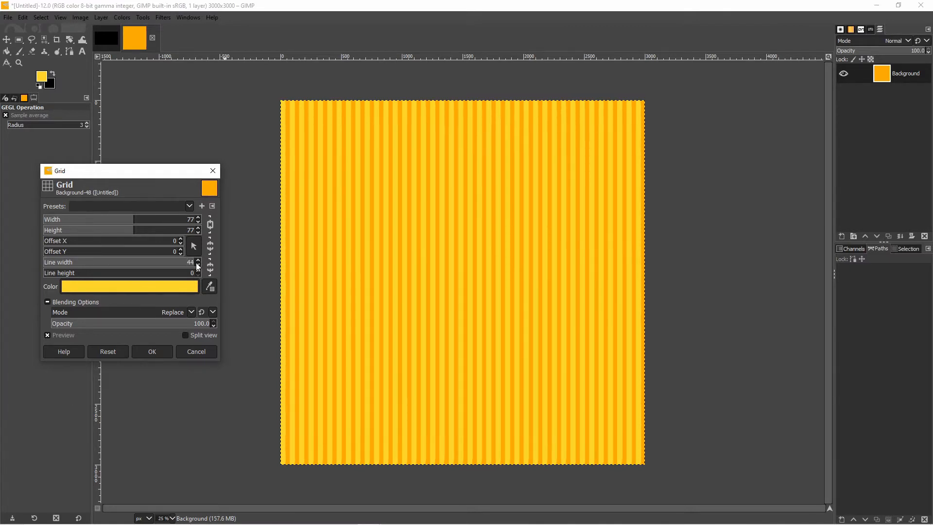
left_click(198, 266)
left_click(198, 265)
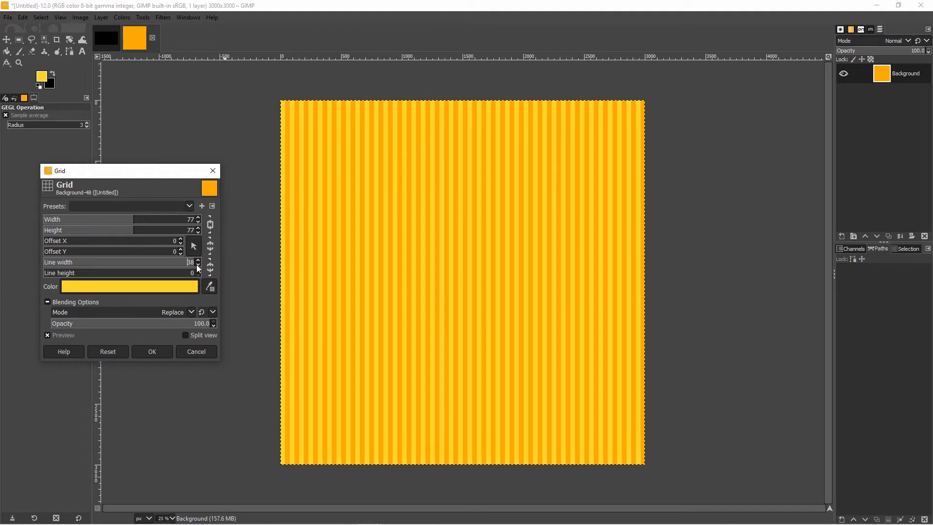
left_click(159, 355)
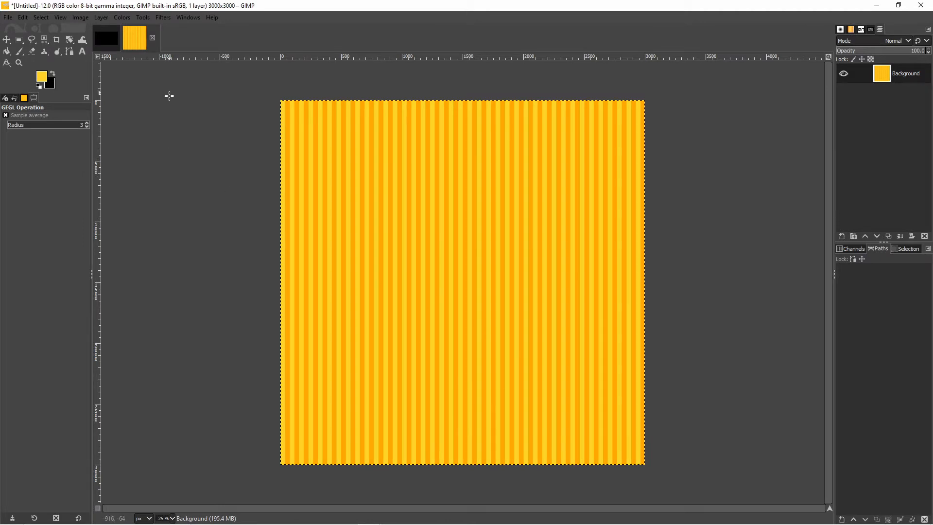
left_click(165, 17)
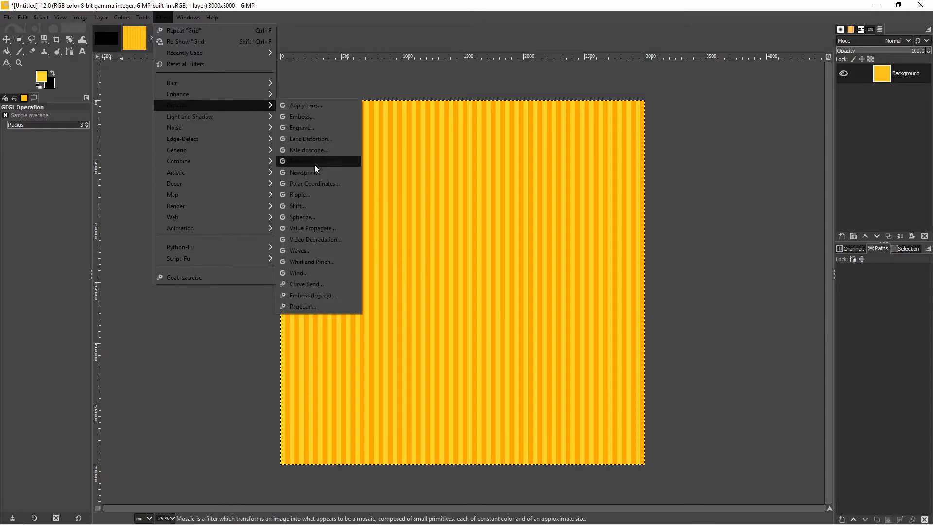
left_click(329, 183)
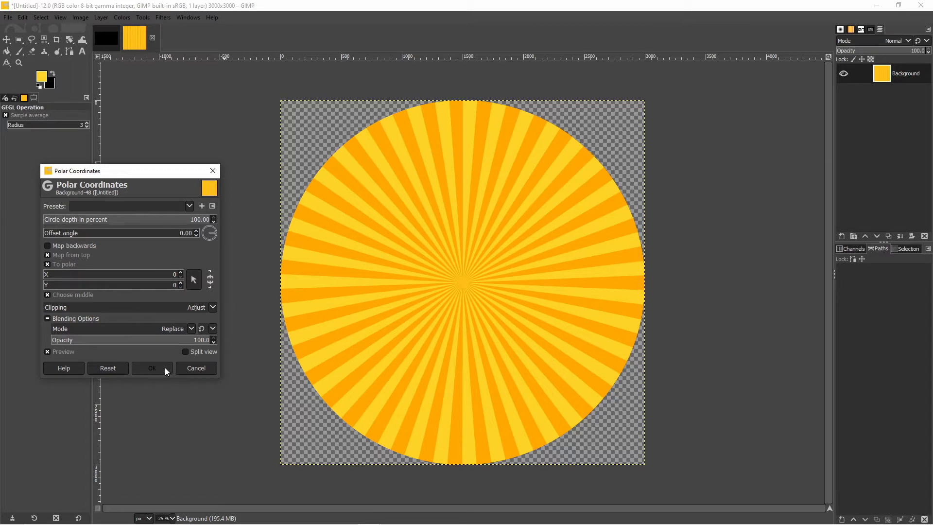
left_click(191, 370)
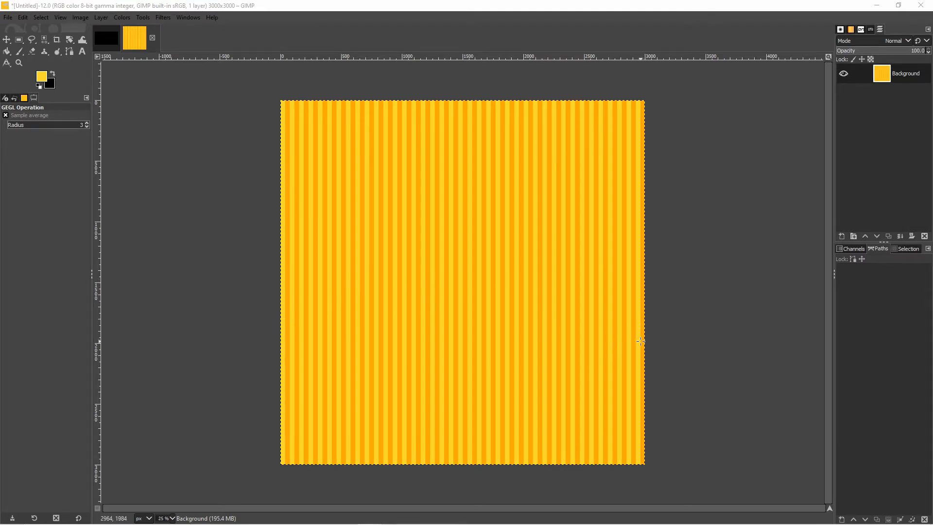
Open the reference image Sunburst Pattern.png and examine its sunburst rays at 200 % zoom.
left_click(164, 19)
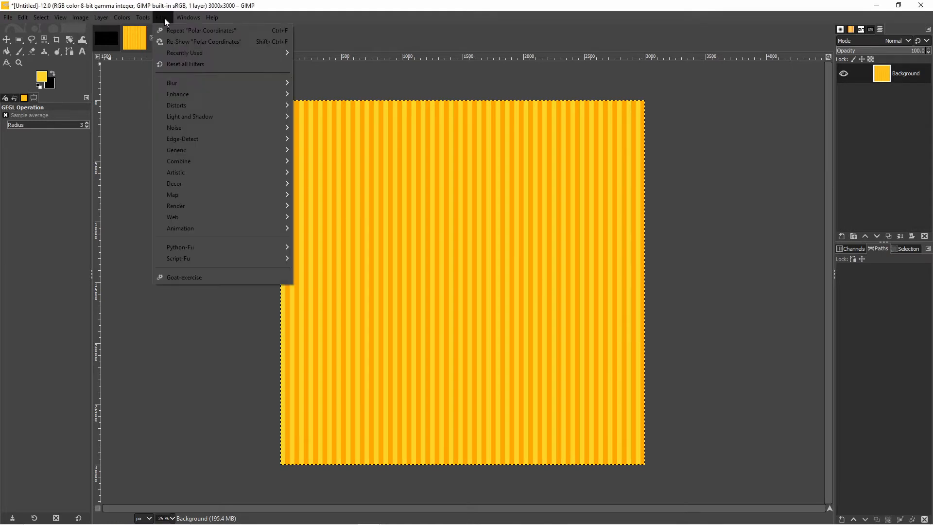
mouse_move(193, 116)
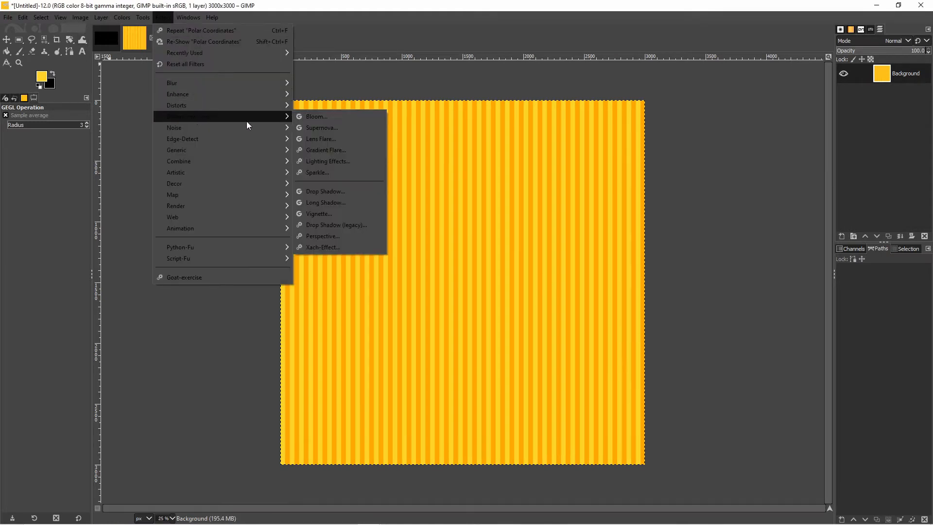
left_click(7, 18)
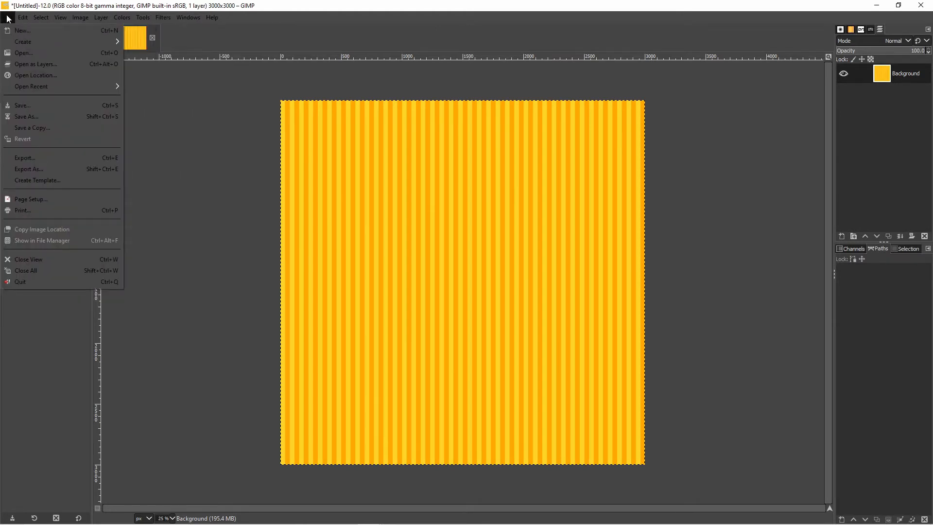
left_click(9, 53)
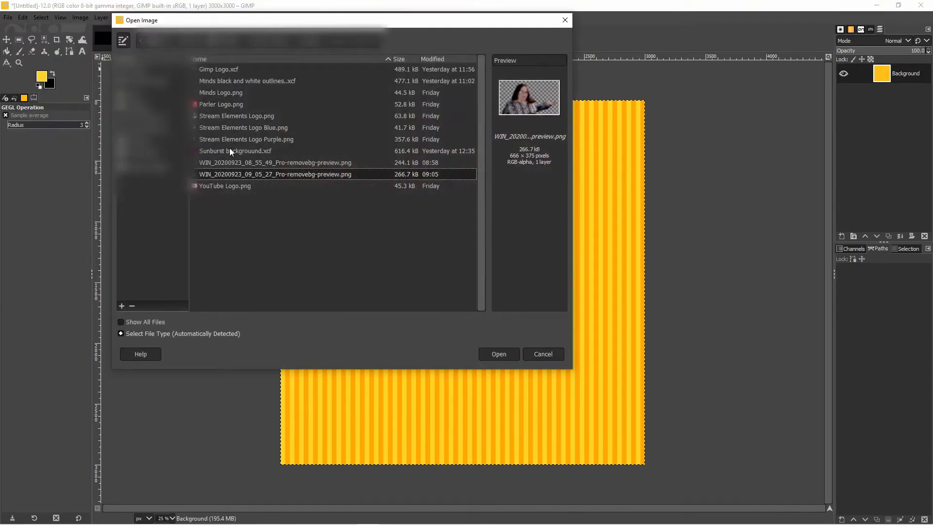
left_click(230, 151)
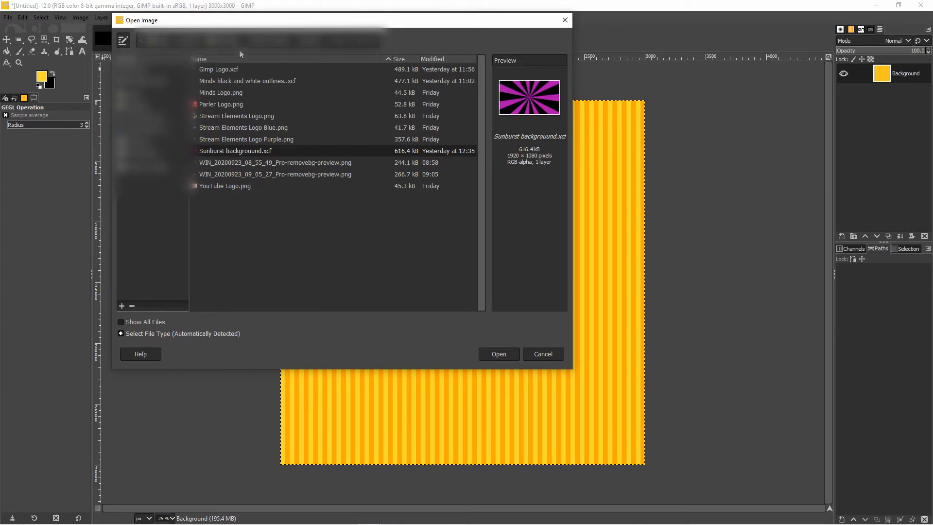
left_click(301, 41)
double_click(230, 79)
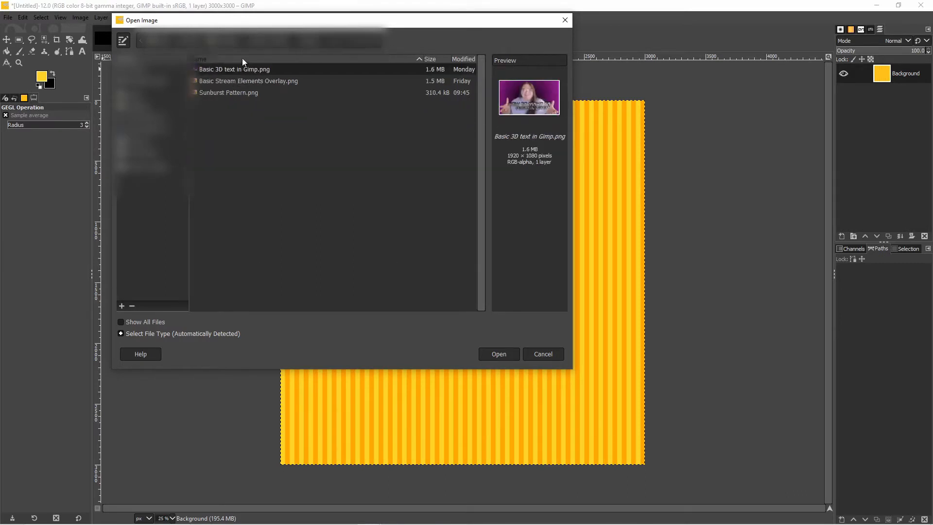
left_click(223, 92)
left_click(500, 354)
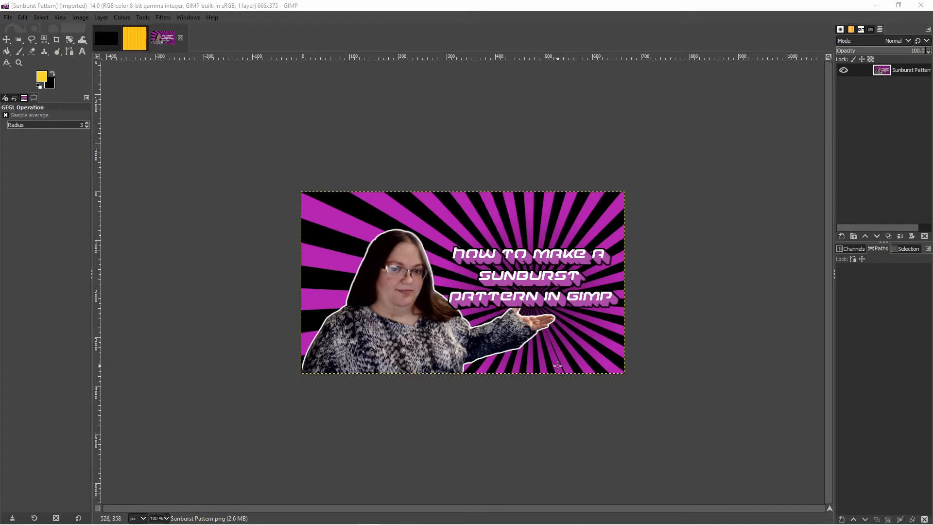
left_click(168, 517)
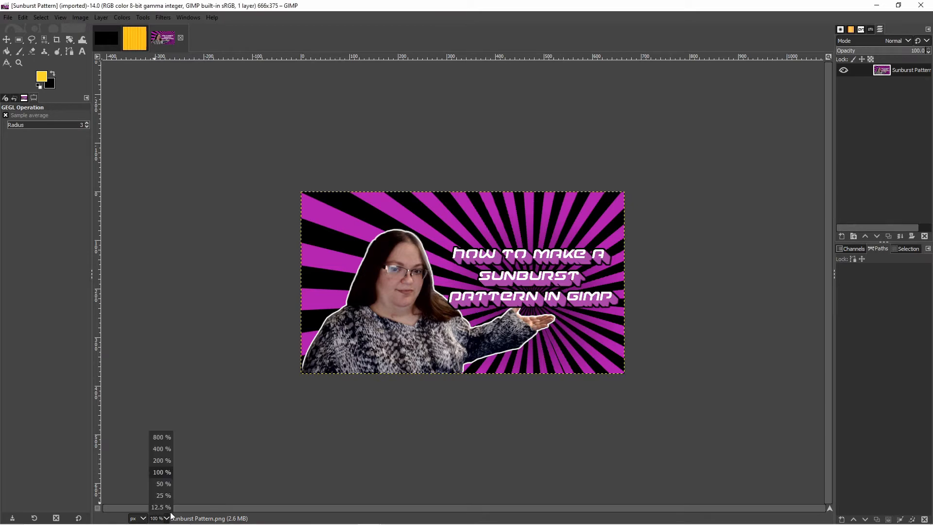
left_click(163, 460)
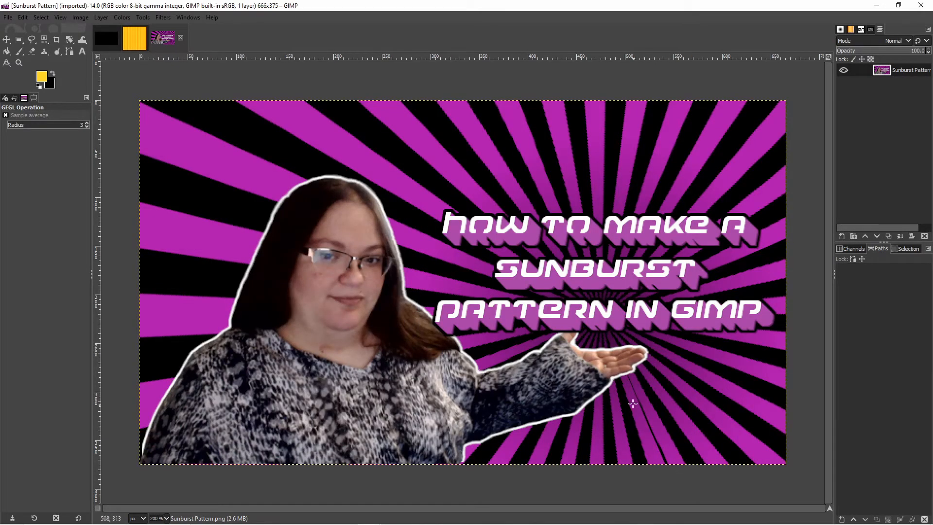
Apply the Polar Coordinates filter to the striped 3000 × 3000 px image with circle depth 100 and offset angle 0.
left_click(134, 38)
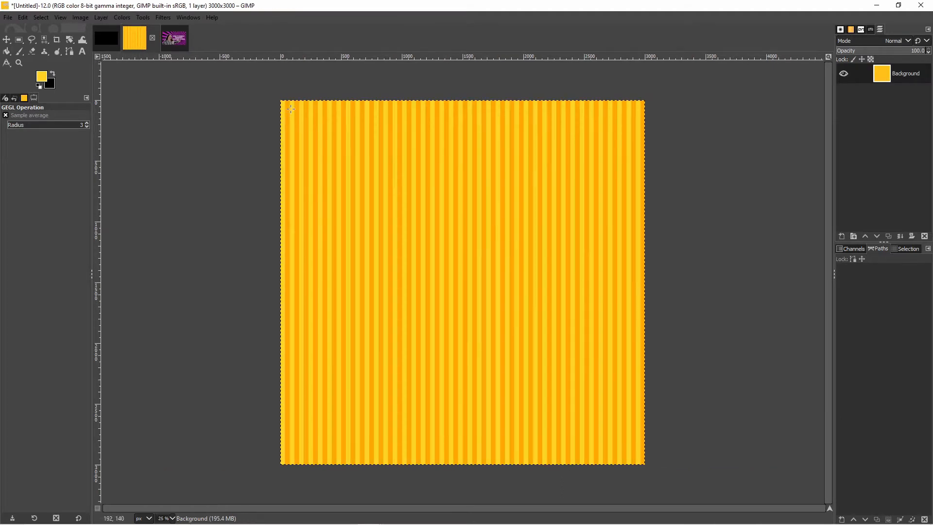
left_click(167, 17)
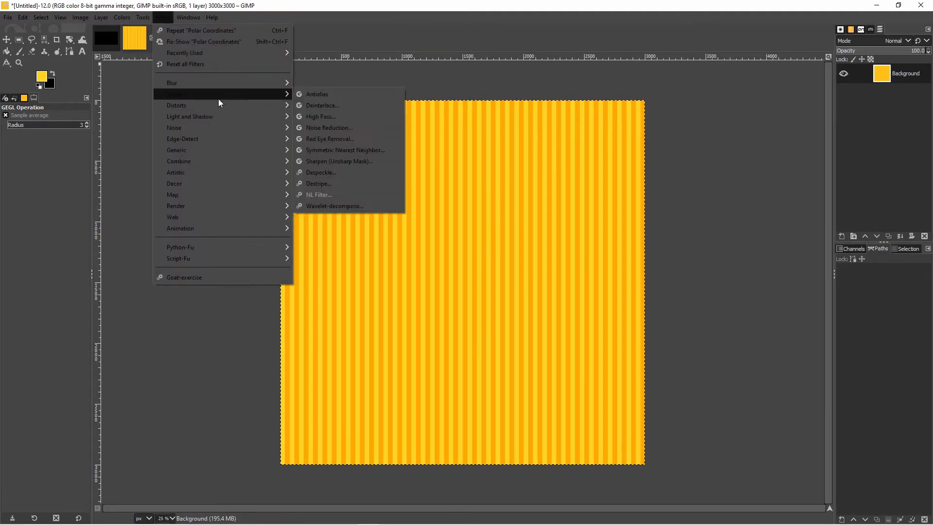
mouse_move(221, 105)
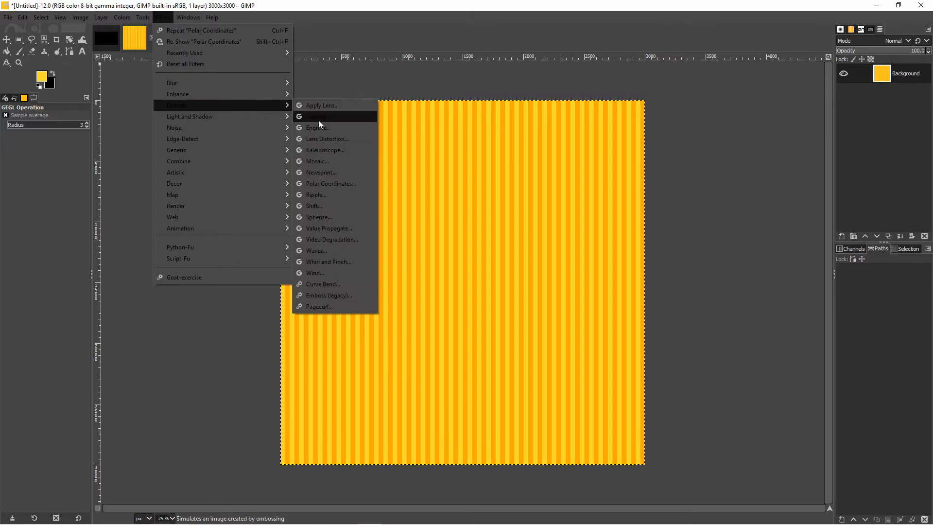
left_click(343, 185)
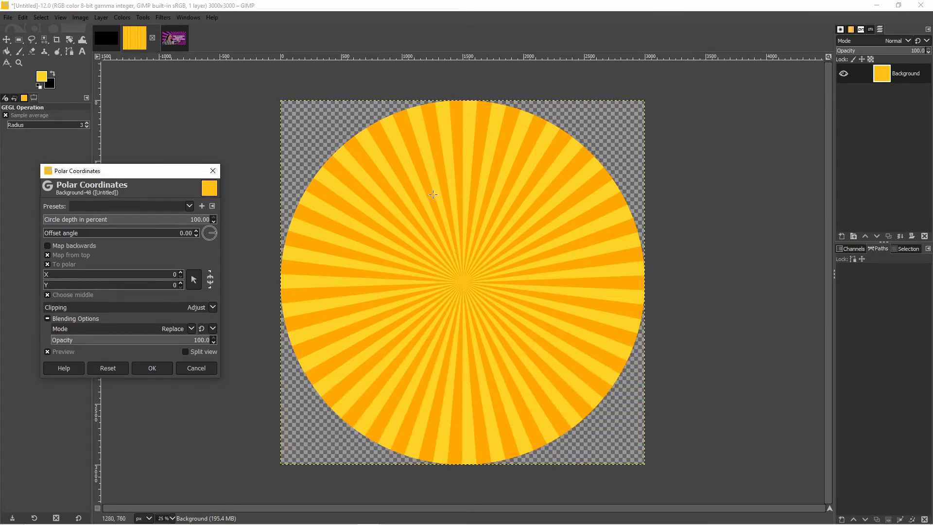
left_click(167, 366)
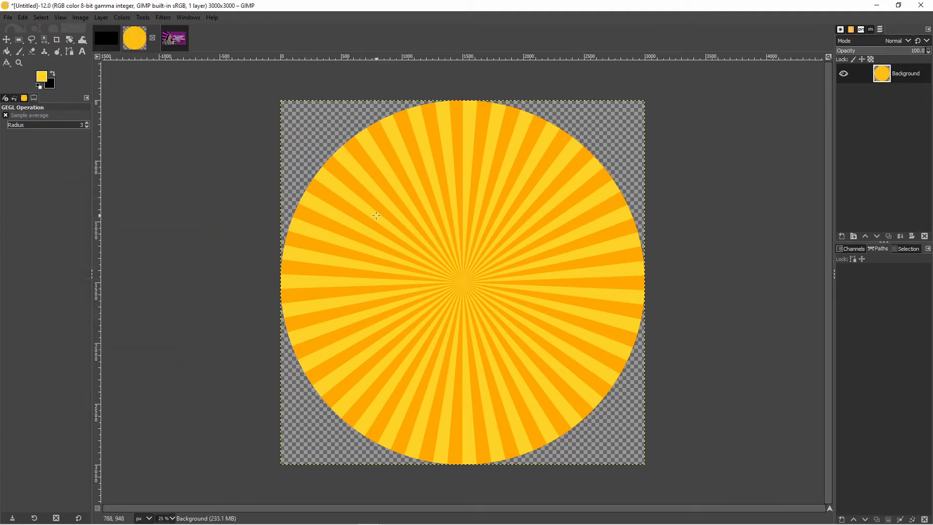
Add a transparent 3000 × 3000 px layer and move it below the sunburst layer.
left_click(173, 519)
left_click(174, 440)
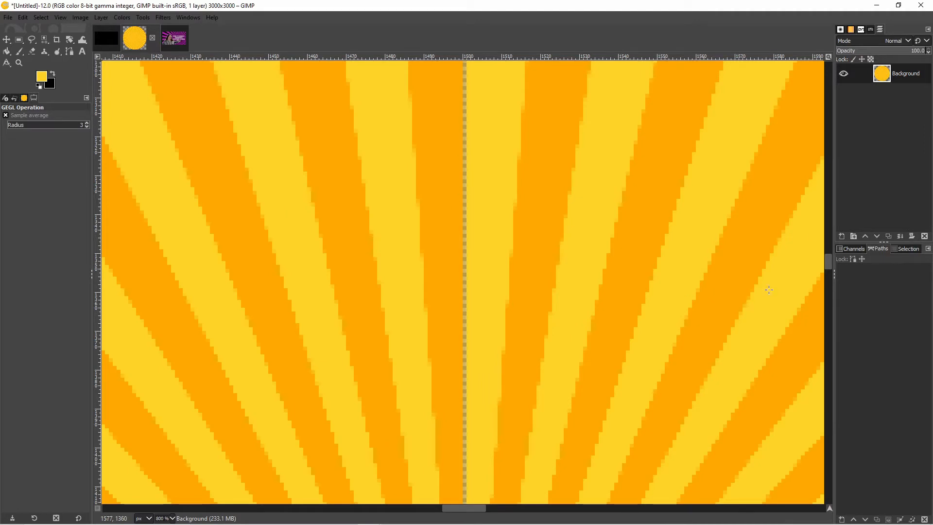
left_click(841, 236)
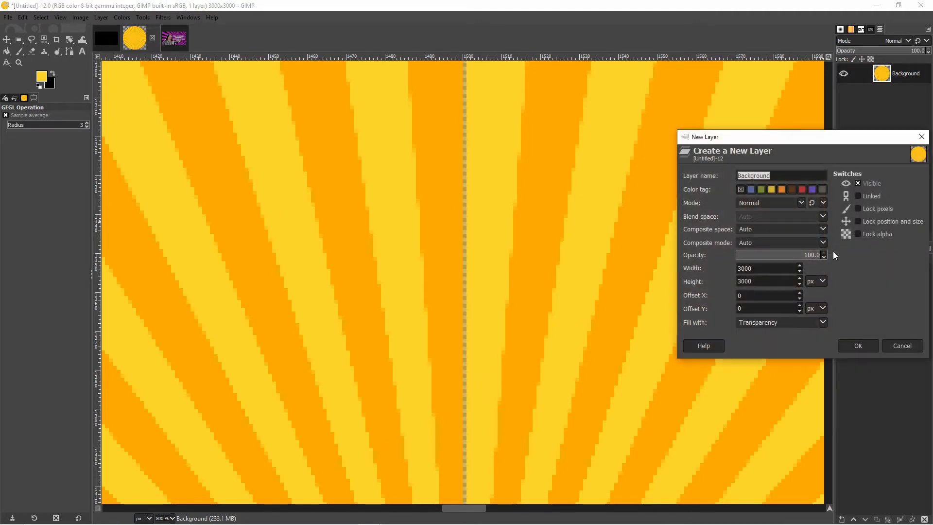
left_click(856, 345)
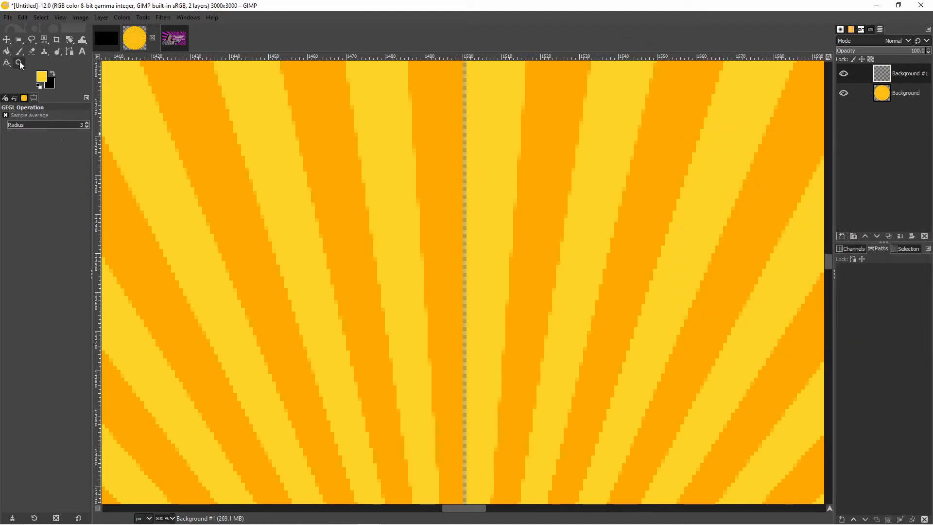
left_click_drag(897, 73, 880, 113)
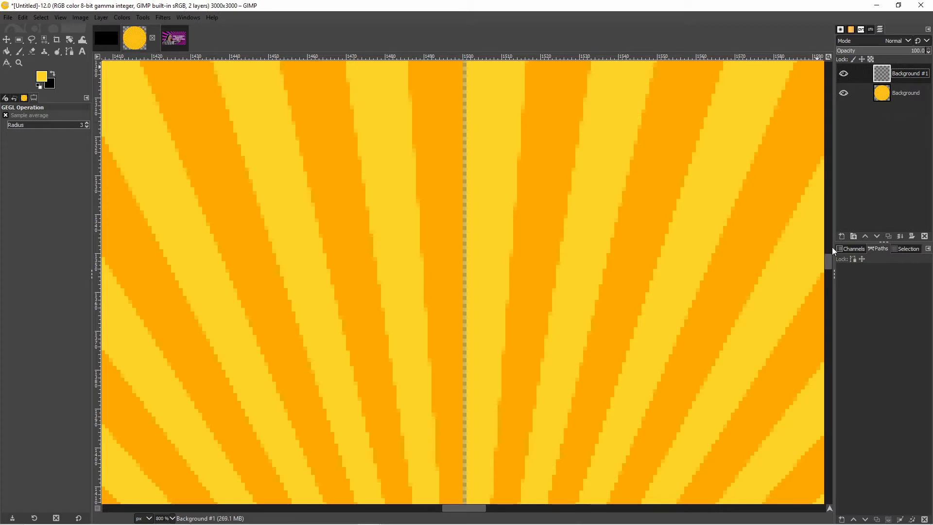
left_click(876, 237)
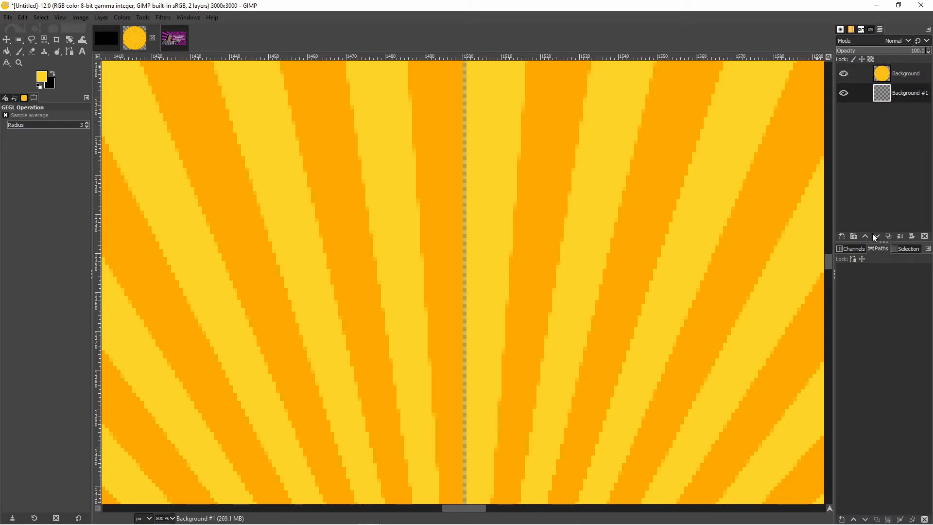
Bucket-fill the empty lower layer with the yellow foreground colour and check the whole image at 25 % zoom.
left_click(7, 51)
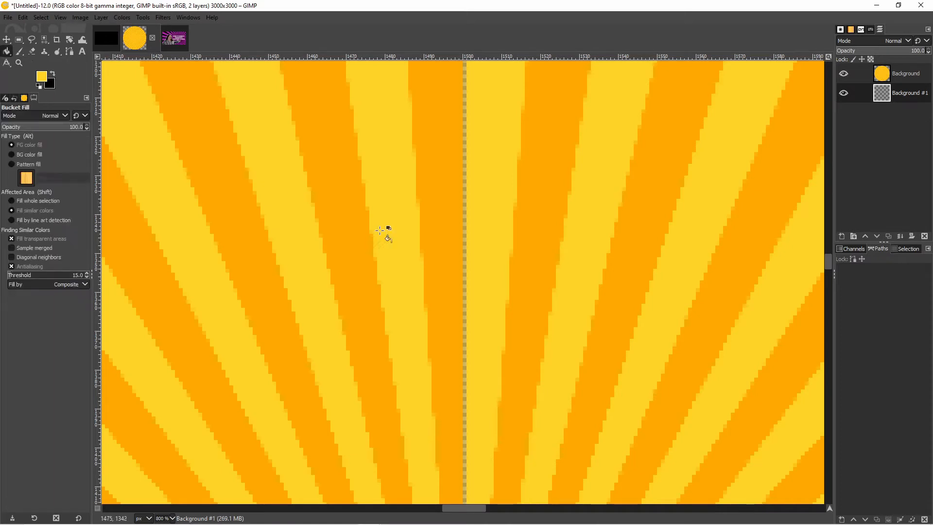
left_click(700, 247)
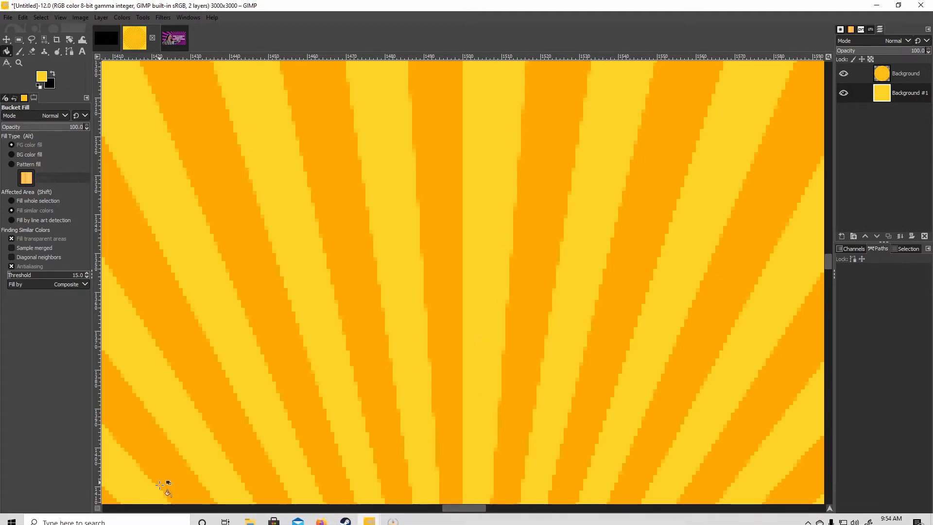
left_click(173, 519)
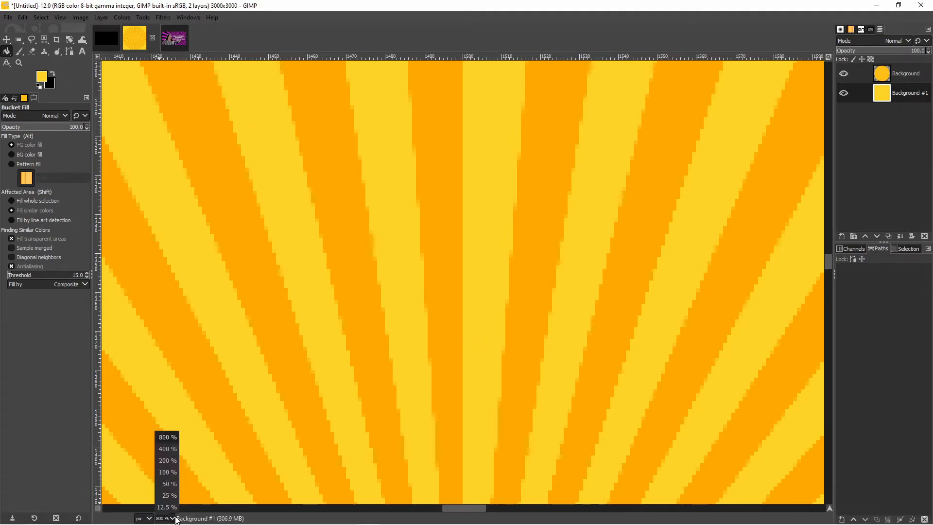
left_click(168, 484)
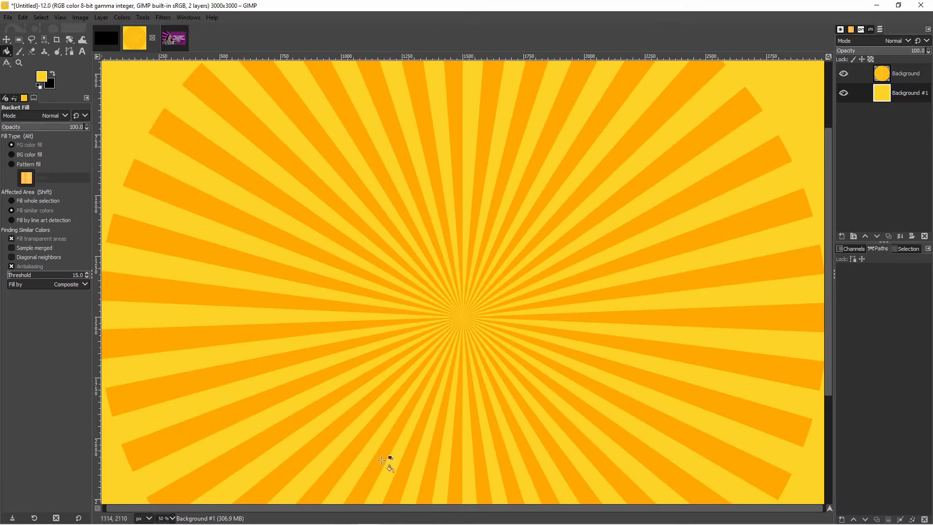
left_click(171, 518)
left_click(173, 482)
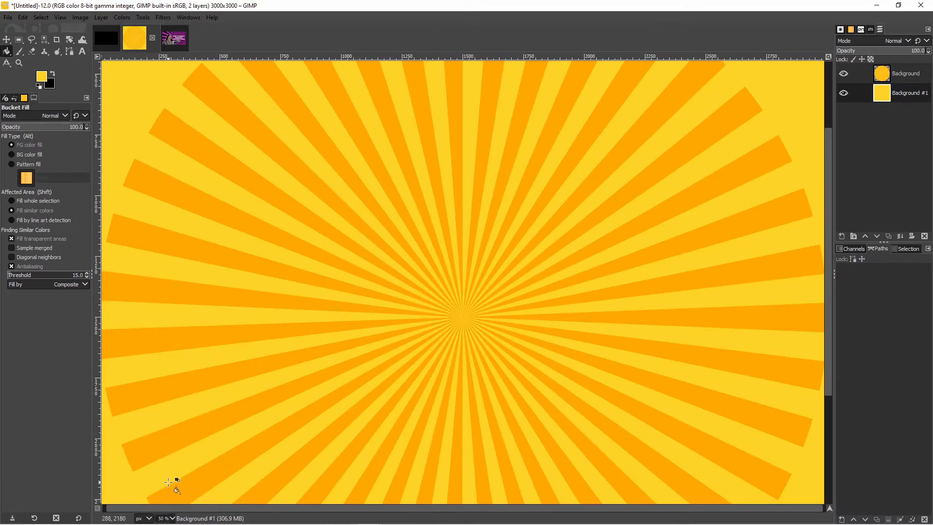
left_click(172, 518)
left_click(166, 493)
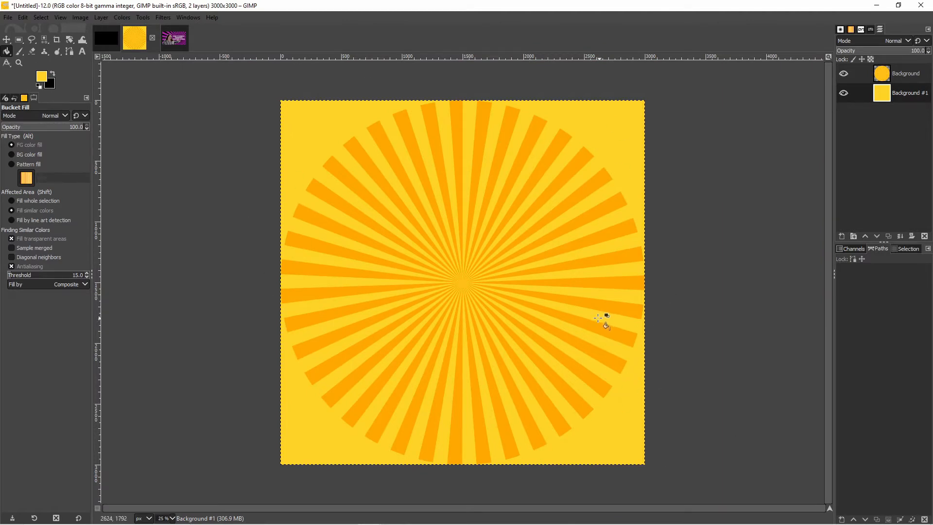
Try pasting a copy of the yellow layer into the black 1920 × 1080 px image, and undo the paste.
key("ctrl")
key("ctrl")
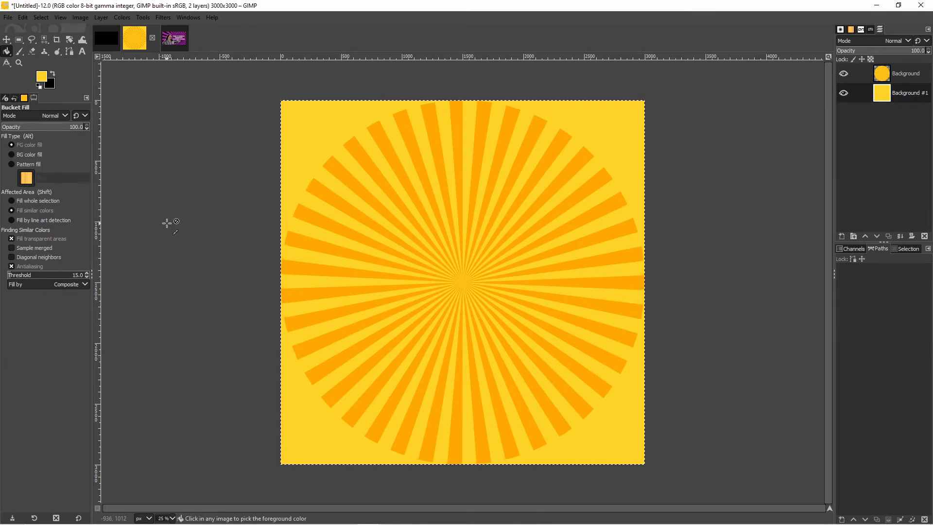
key("ctrl+c")
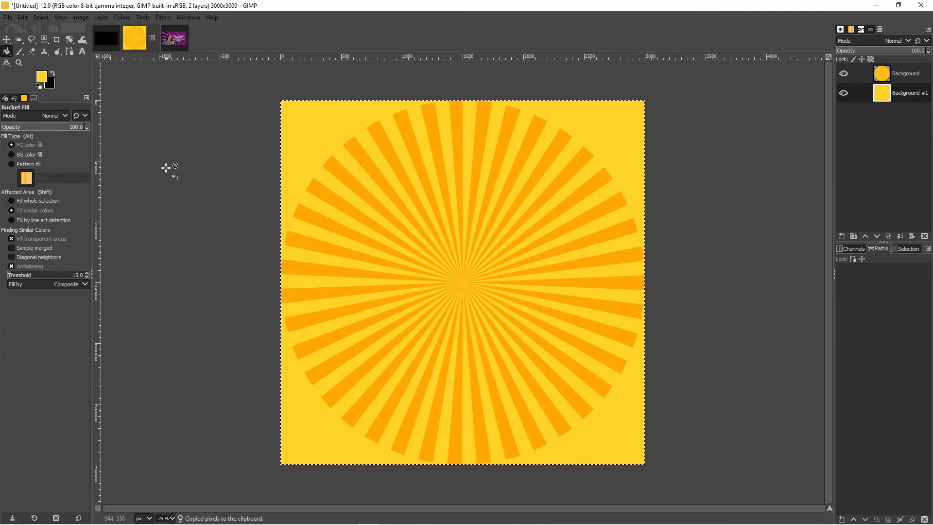
left_click(19, 17)
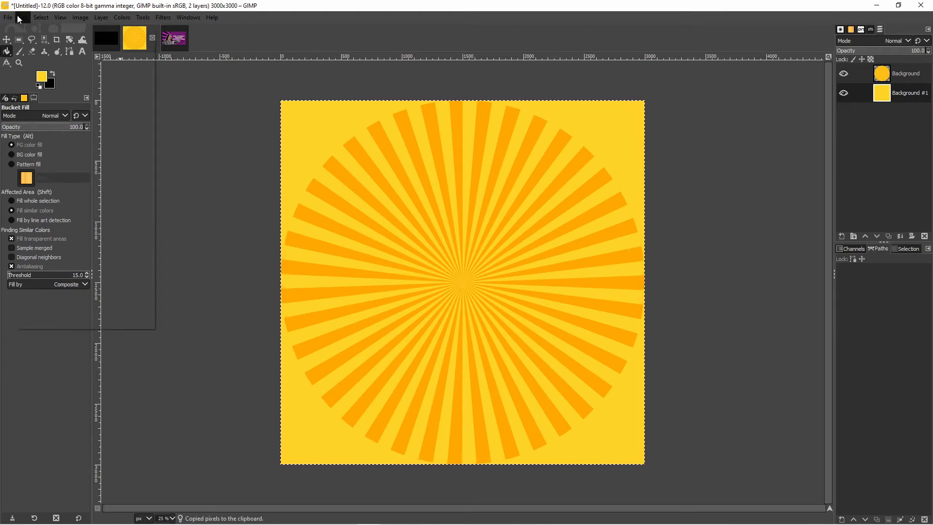
left_click(59, 83)
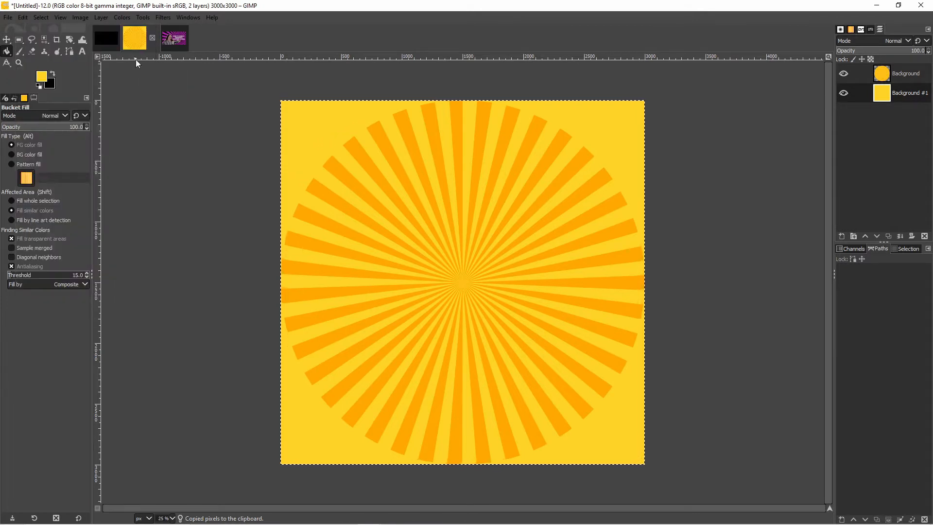
left_click(104, 37)
key("ctrl")
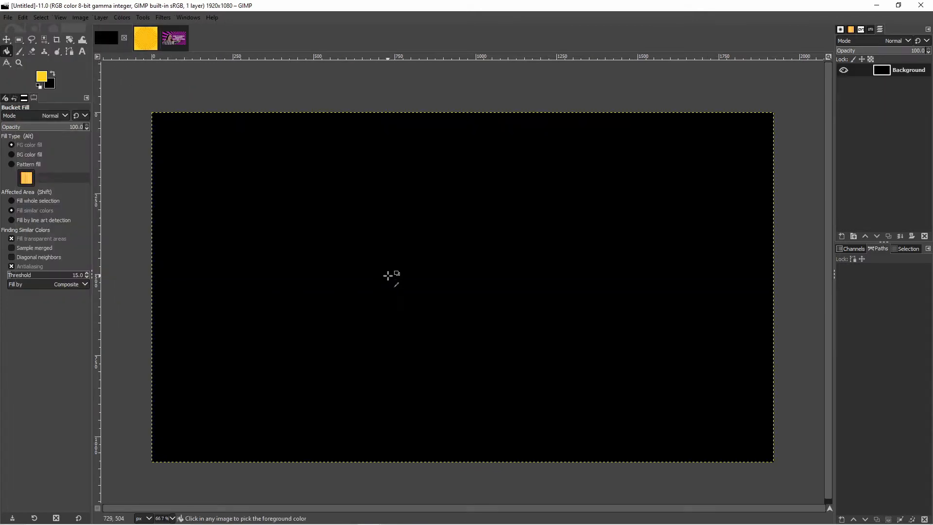
key("ctrl+v")
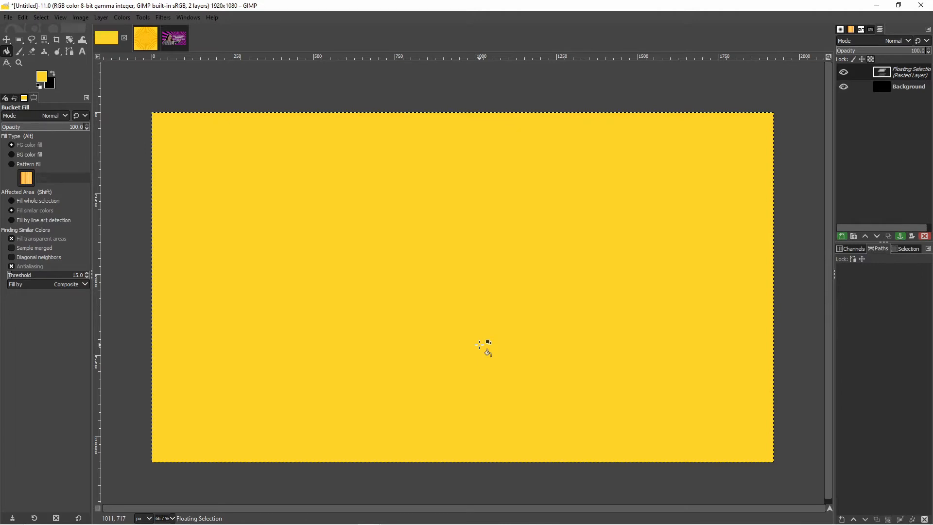
key("ctrl+z")
Return to the 3000 × 3000 px image and merge the sunburst layer down onto the yellow layer.
left_click(146, 37)
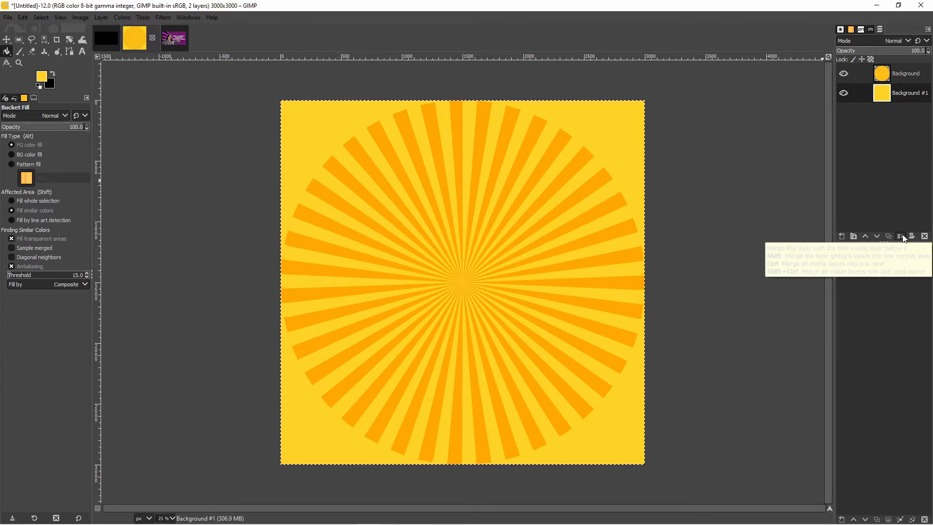
left_click(905, 74)
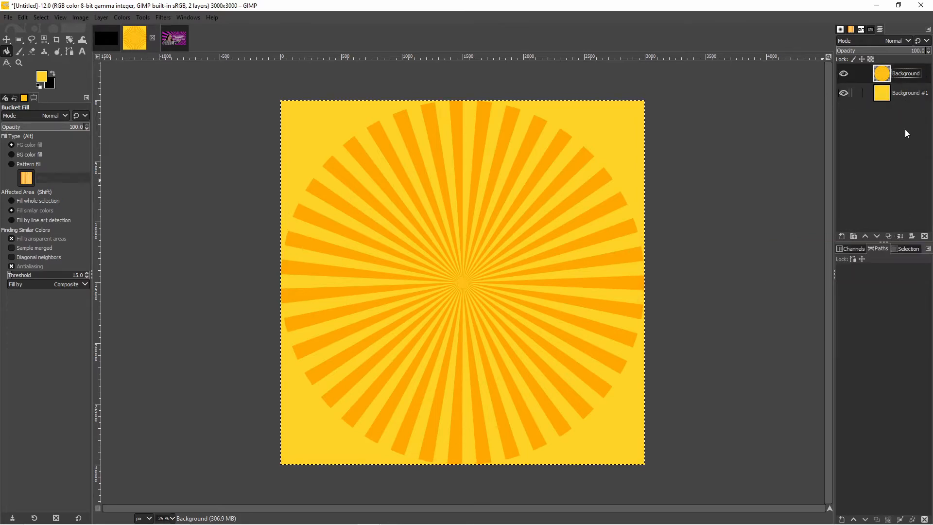
left_click(900, 237)
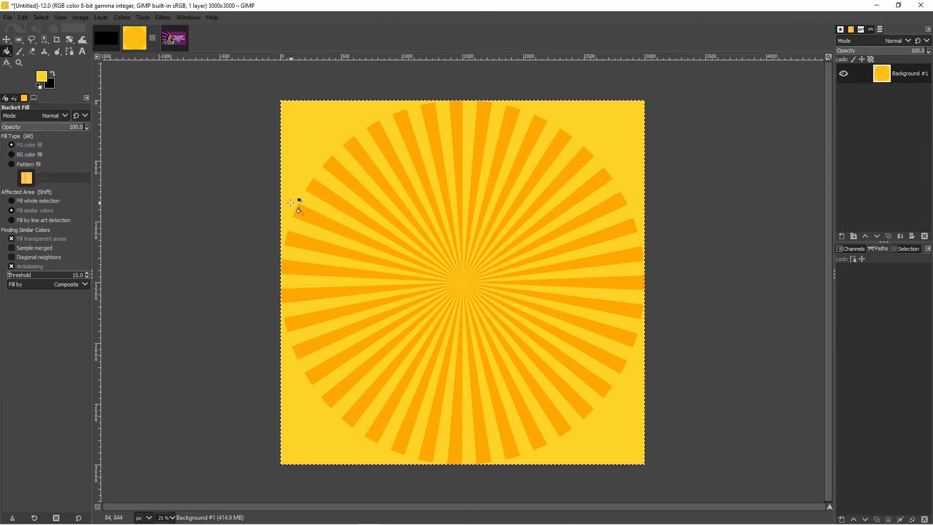
Copy the merged sunburst layer and paste it into the black 1920 × 1080 px image.
key("ctrl+c")
left_click(106, 39)
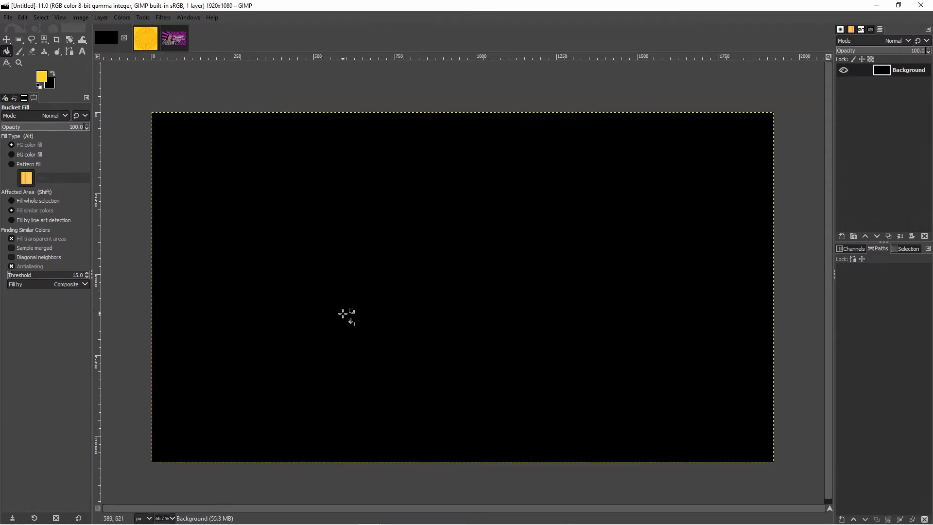
key("ctrl+v")
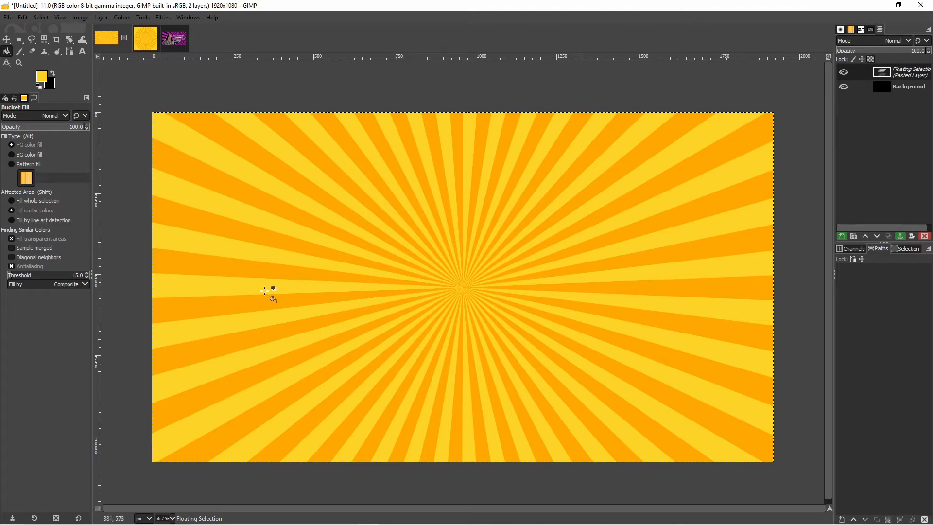
Try moving the pasted sunburst off-centre with the Move tool, and undo the move.
left_click(6, 40)
left_click_drag(458, 283, 501, 295)
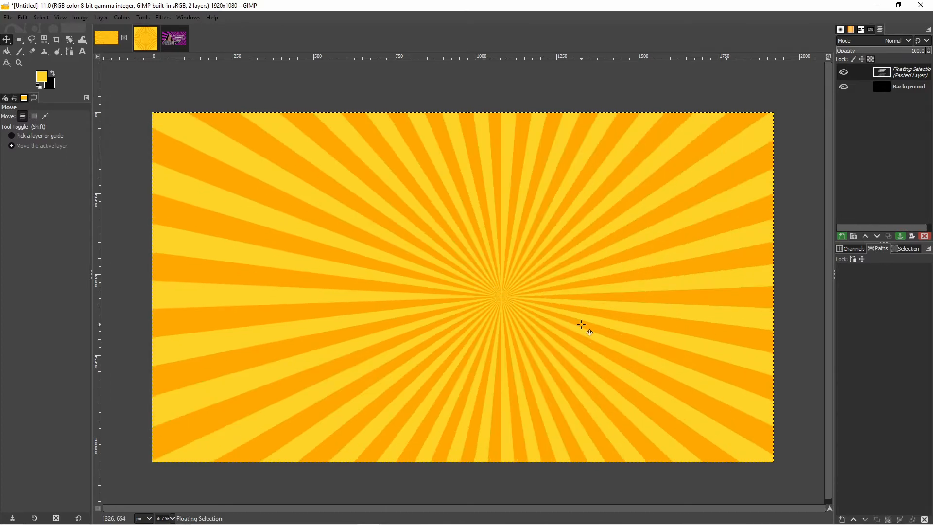
key("ctrl+z")
key("ctrl+z")
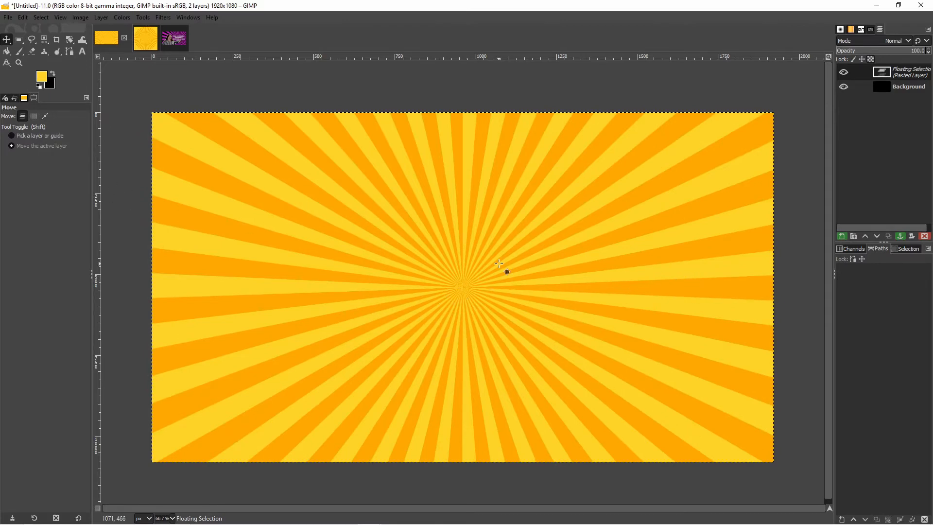
Set the foreground colour to black (000000).
left_click(42, 77)
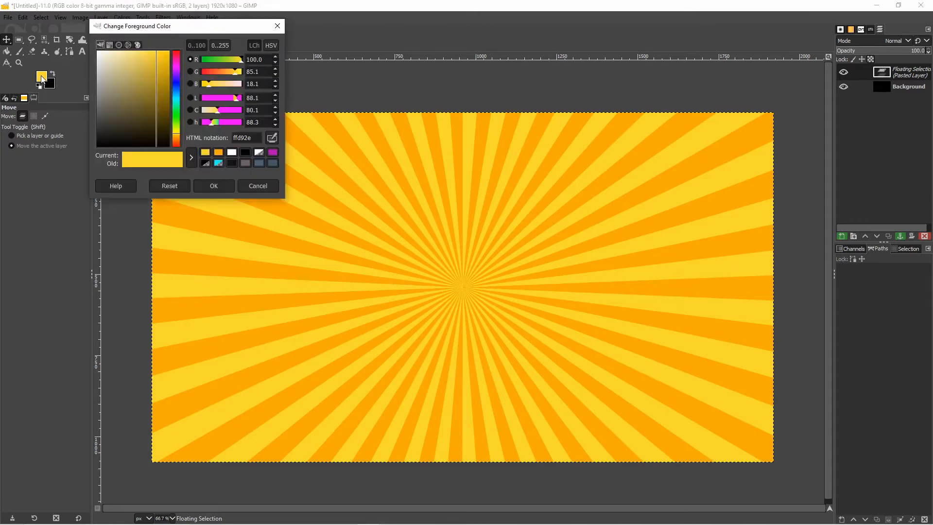
left_click(246, 152)
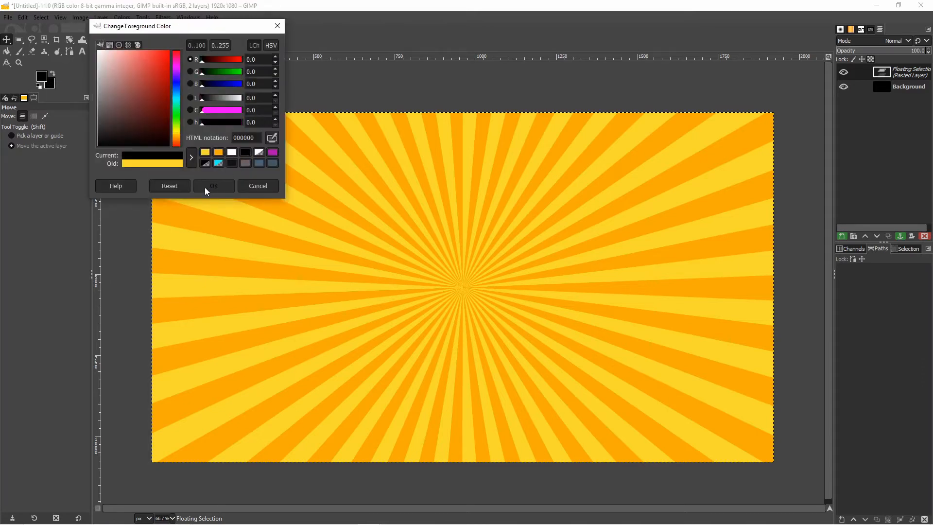
left_click(205, 187)
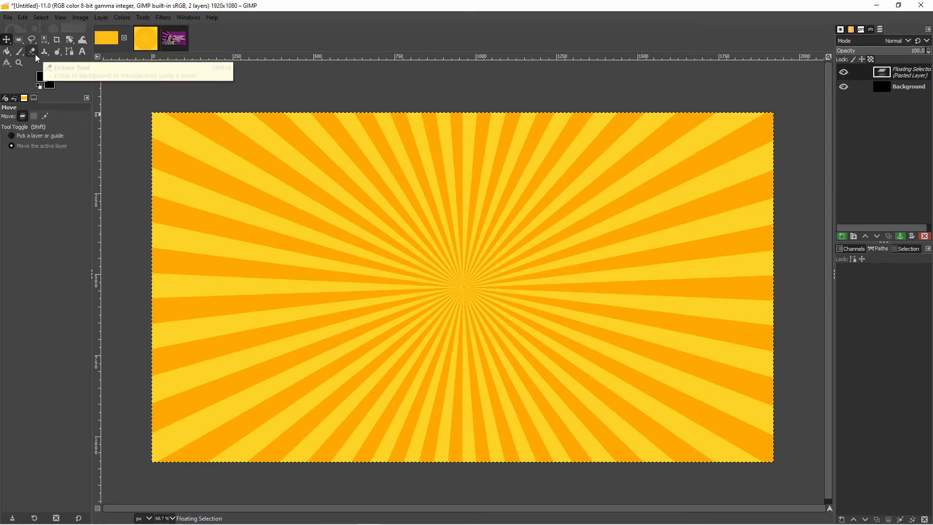
Set up the Gradient tool with the FG to Transparent gradient and the Radial shape.
key("g")
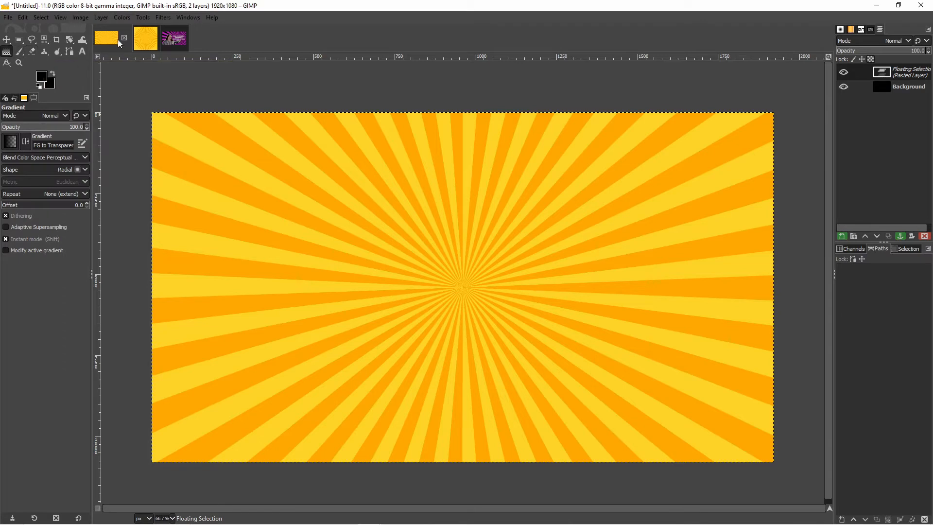
left_click(145, 17)
mouse_move(153, 42)
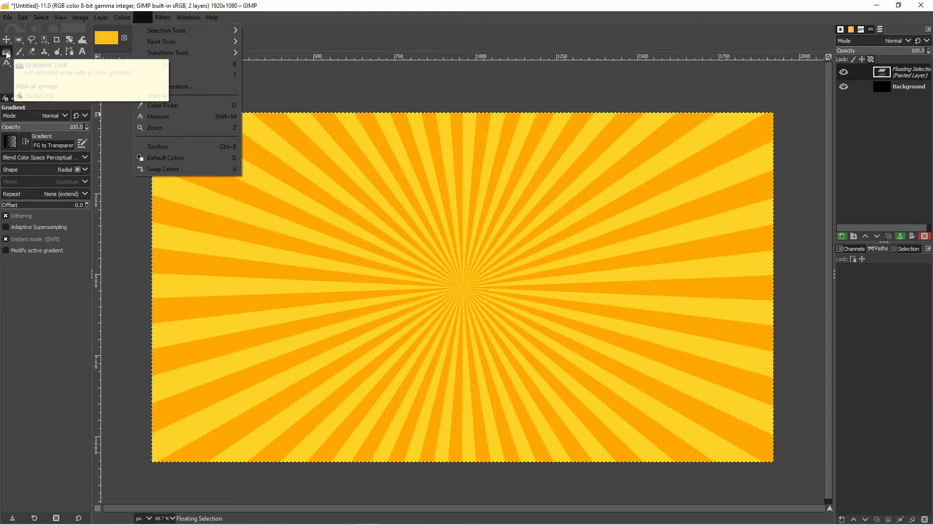
left_click(106, 278)
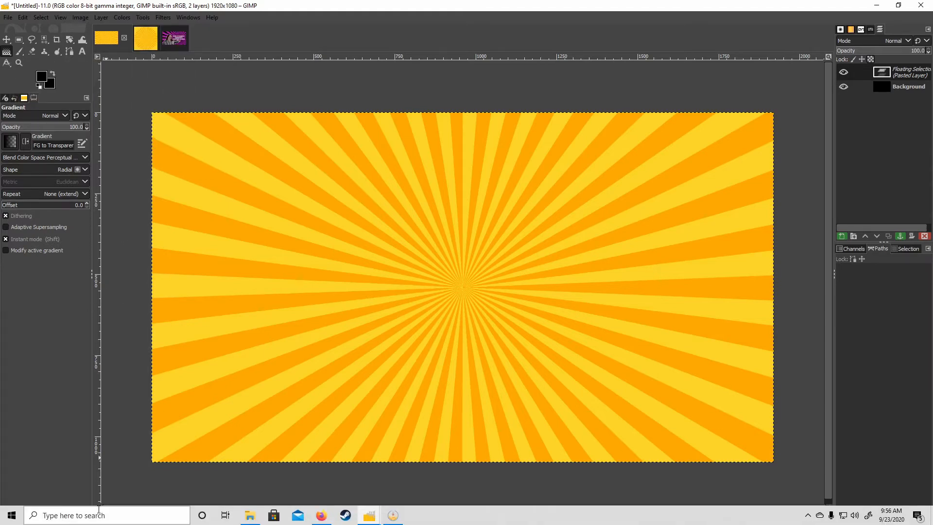
left_click(11, 142)
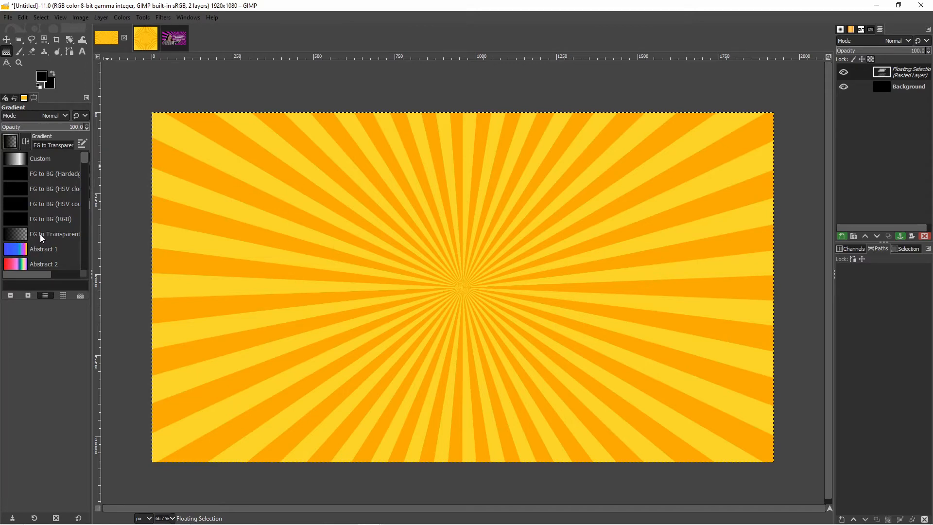
left_click(12, 141)
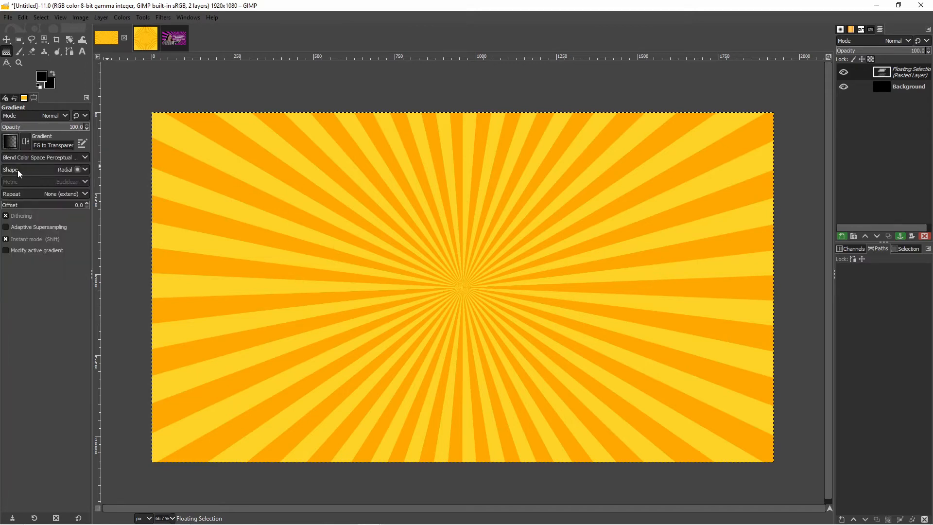
left_click(48, 167)
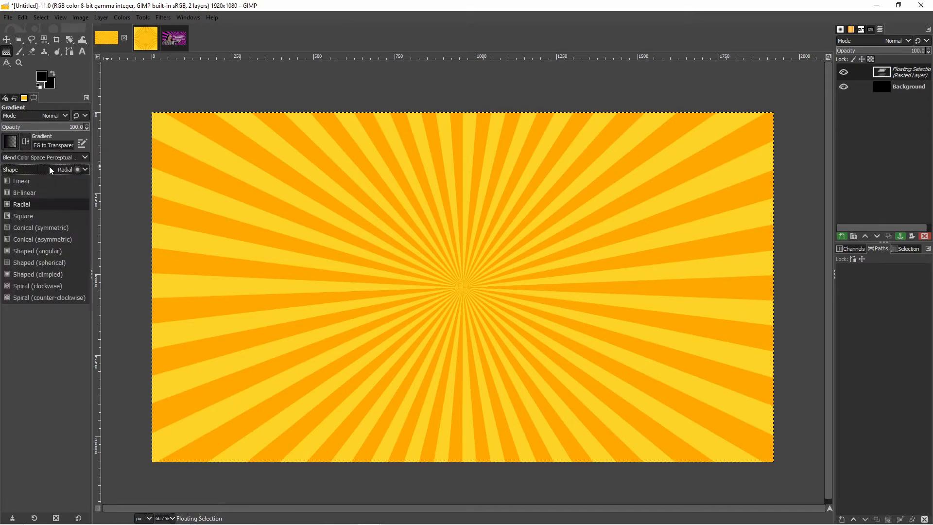
left_click(18, 204)
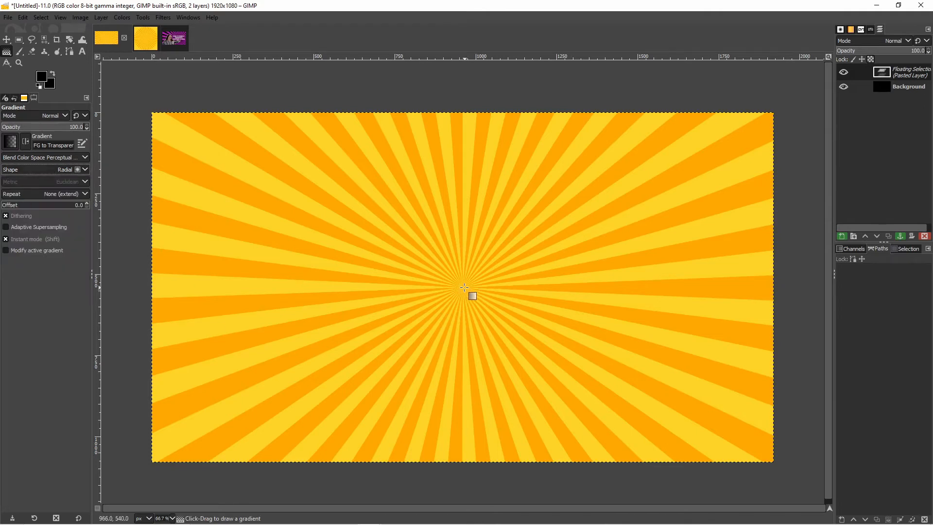
Try black radial gradients about 209 px and 128 px long from the sunburst's centre, undoing each one.
left_click_drag(464, 288, 498, 344)
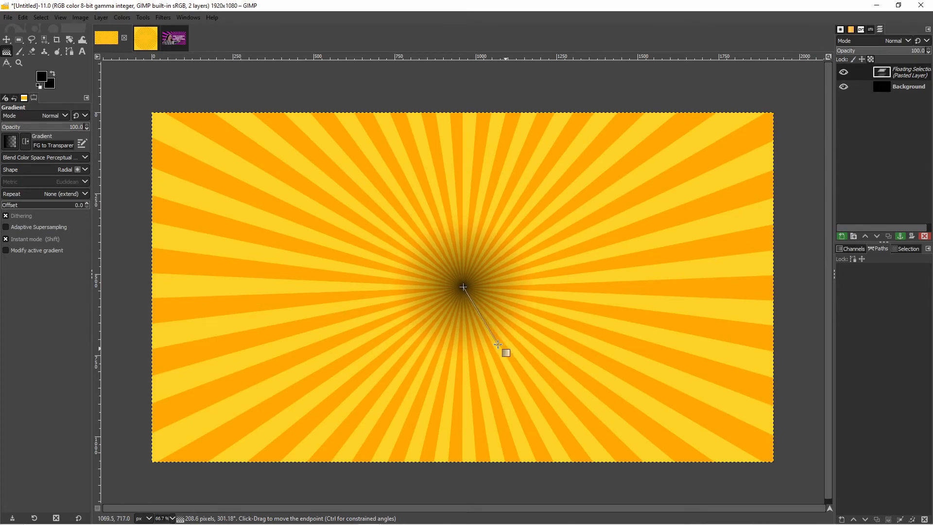
key("Return")
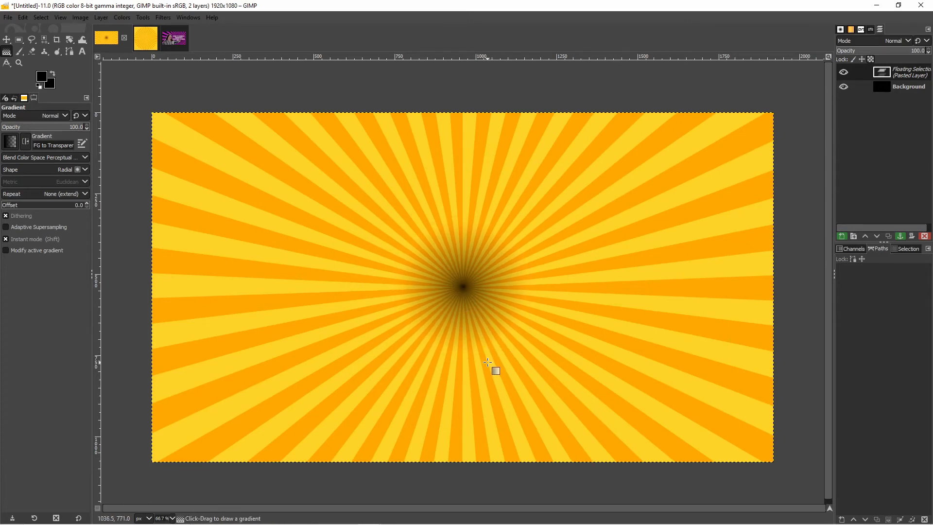
key("ctrl+z")
left_click_drag(464, 287, 497, 313)
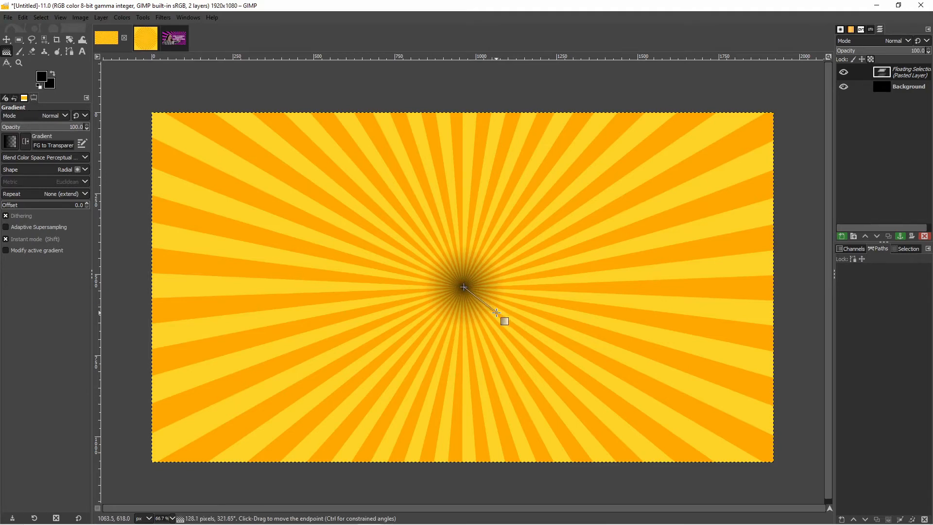
key("Return")
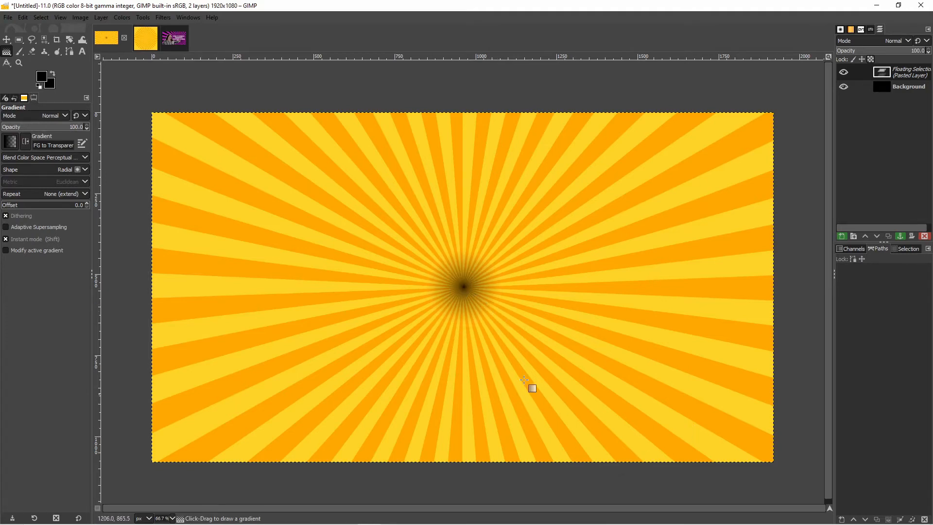
left_click(43, 78)
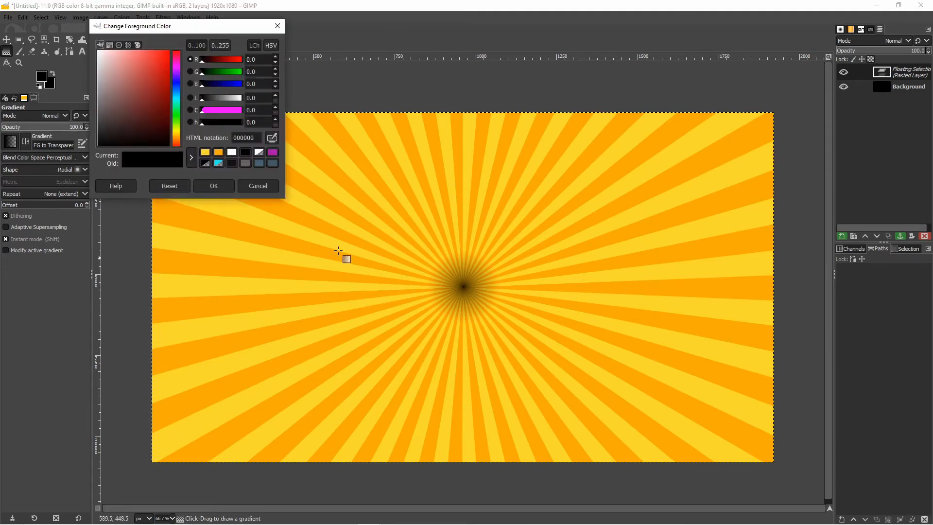
left_click(247, 185)
Try grey (6f6060) radial gradients in a larger and a smaller size at the sunburst's centre, undoing both.
left_click(43, 78)
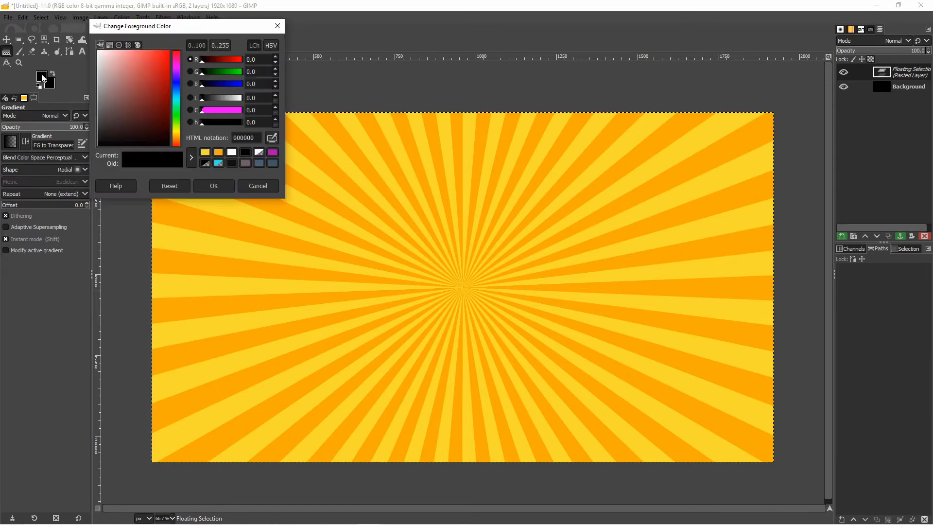
left_click(245, 163)
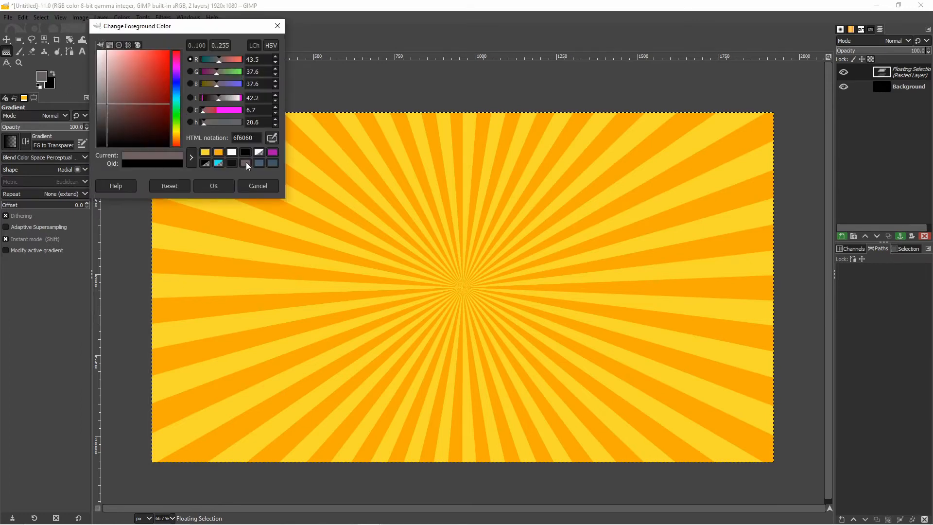
left_click(214, 185)
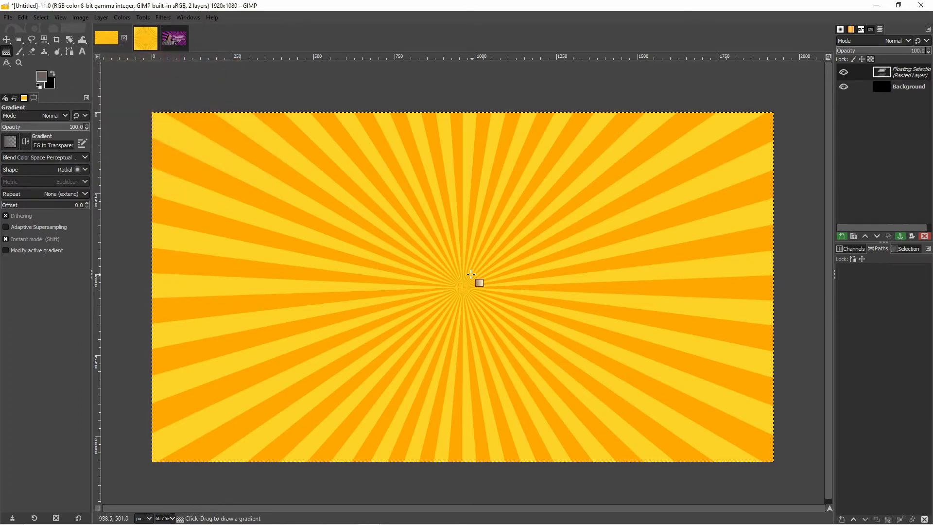
left_click_drag(462, 287, 491, 320)
key("Return")
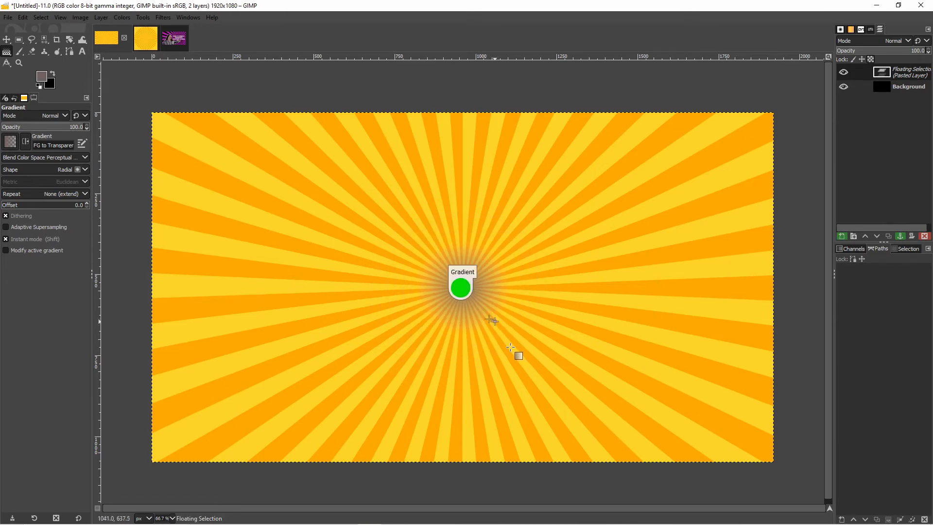
key("ctrl+z")
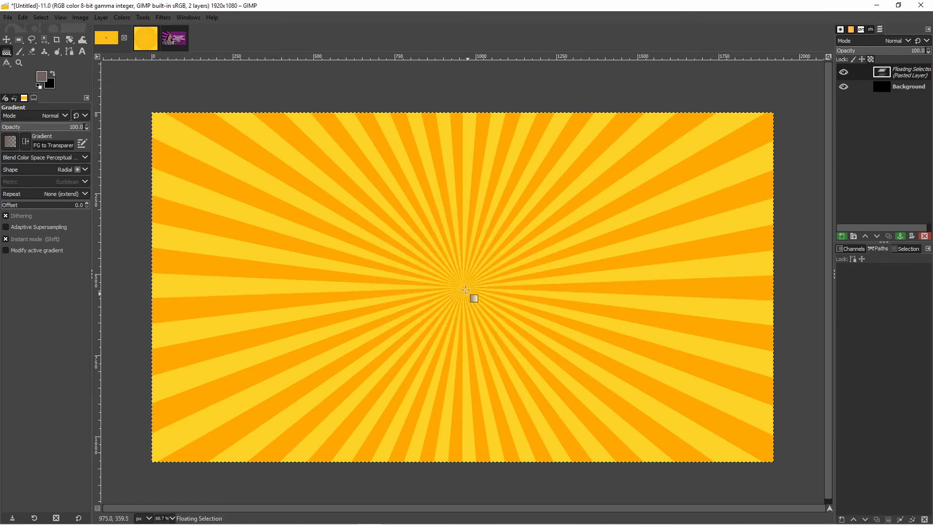
left_click_drag(463, 286, 476, 299)
key("Return")
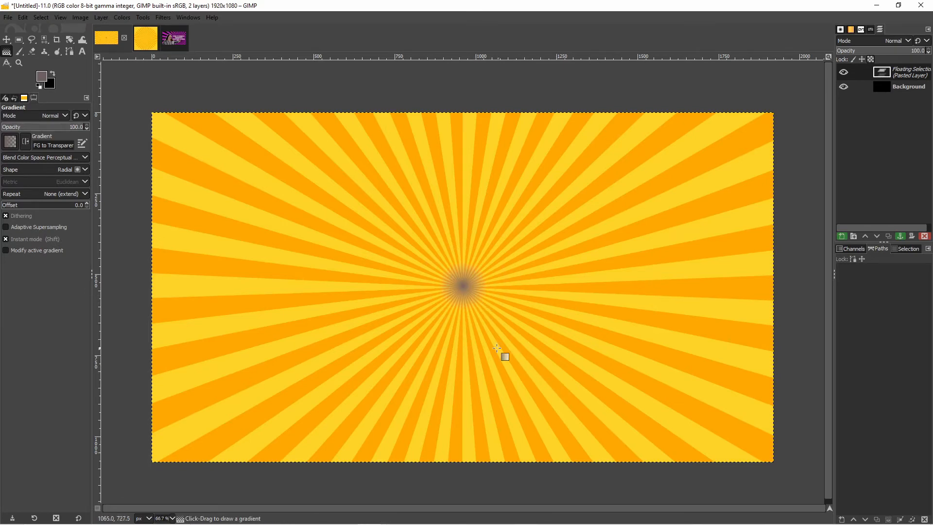
key("ctrl+z")
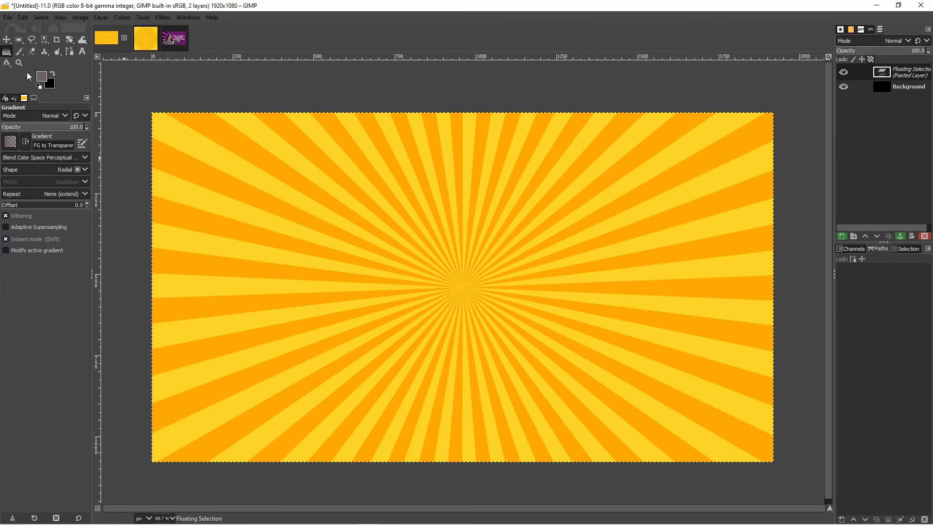
Set the foreground to the near-black swatch and apply a small radial gradient outward from the sunburst's centre.
left_click(44, 79)
left_click(230, 162)
key("Return")
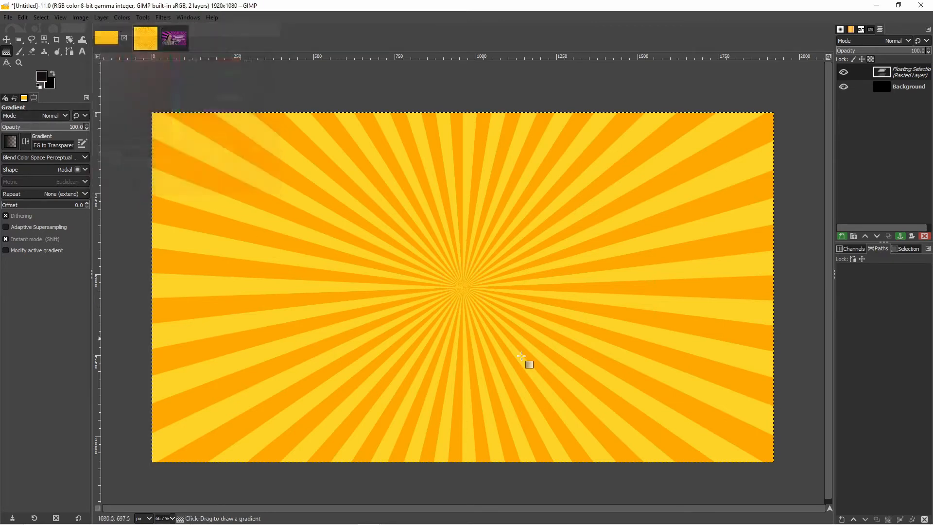
left_click_drag(463, 287, 489, 316)
key("Return")
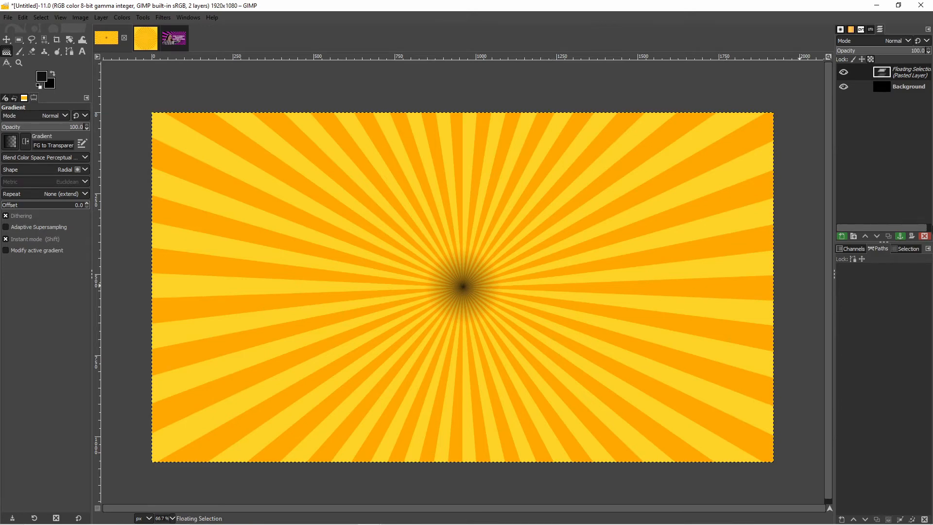
Convert the floating sunburst selection into a new layer and delete the black Background layer beneath it.
left_click(841, 236)
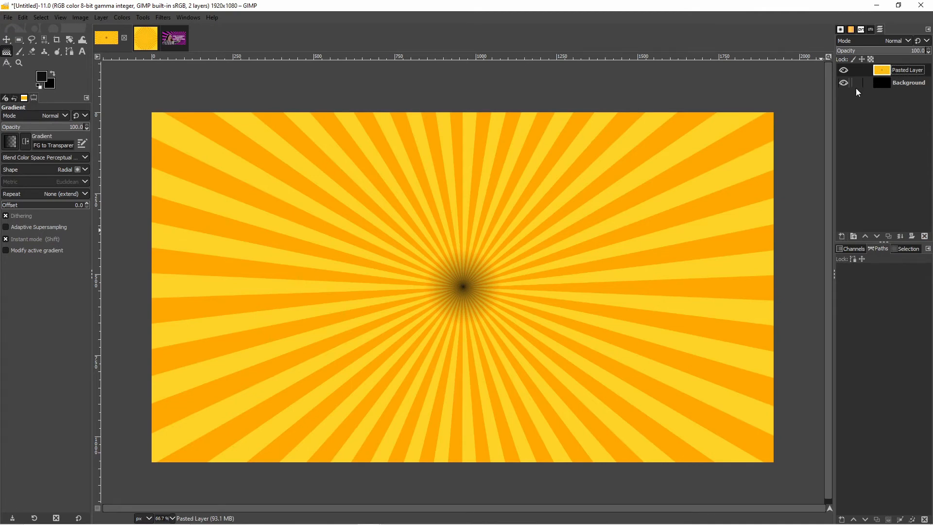
left_click(905, 81)
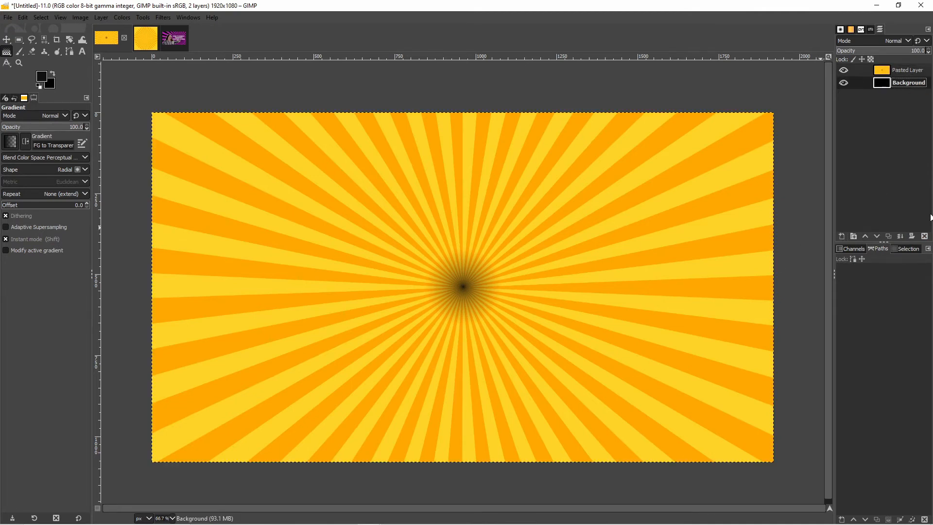
left_click(924, 236)
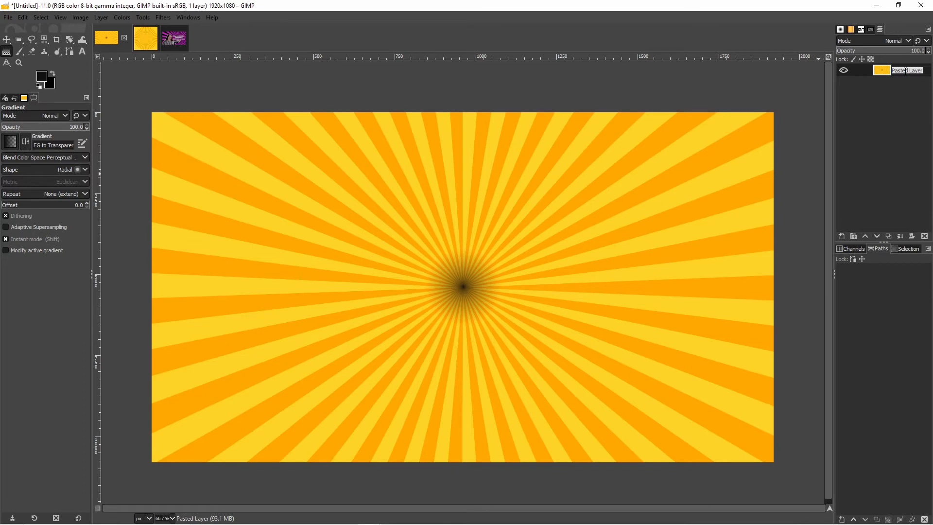
Rename the pasted sunburst layer as Background and fit its boundary to the image size.
type("Background")
key("Return")
right_click(907, 69)
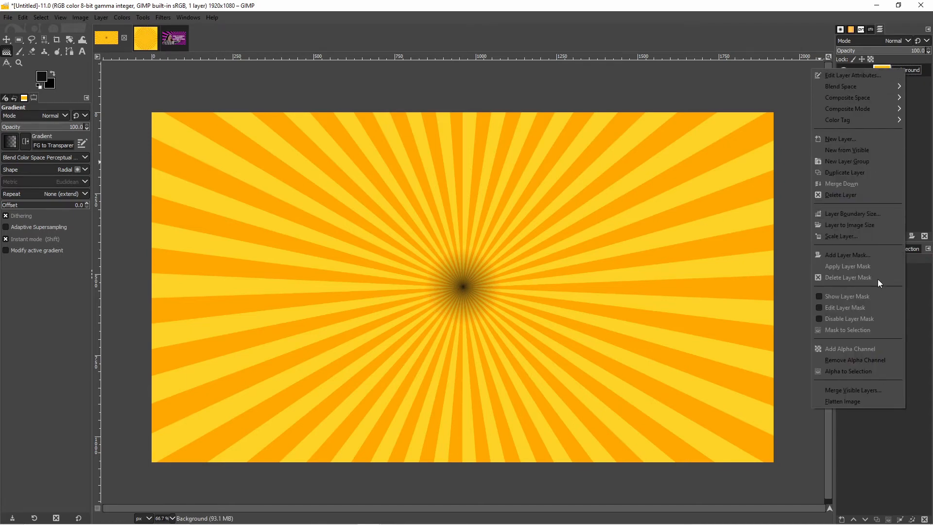
left_click(879, 225)
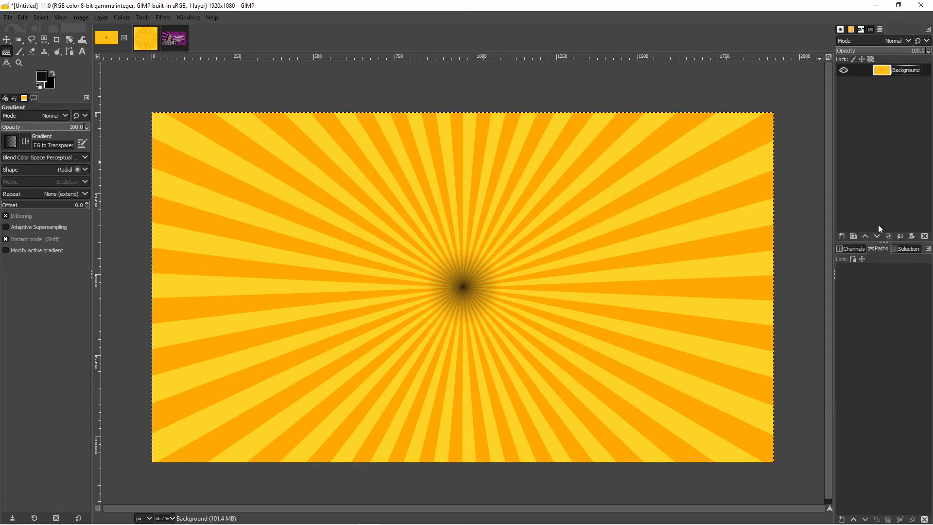
Try shifting the Background layer slightly to expose its cropped edge, and return it to fill the canvas.
left_click(6, 39)
mouse_move(337, 274)
left_mouse_down()
mouse_move(388, 272)
mouse_move(338, 273)
left_mouse_up()
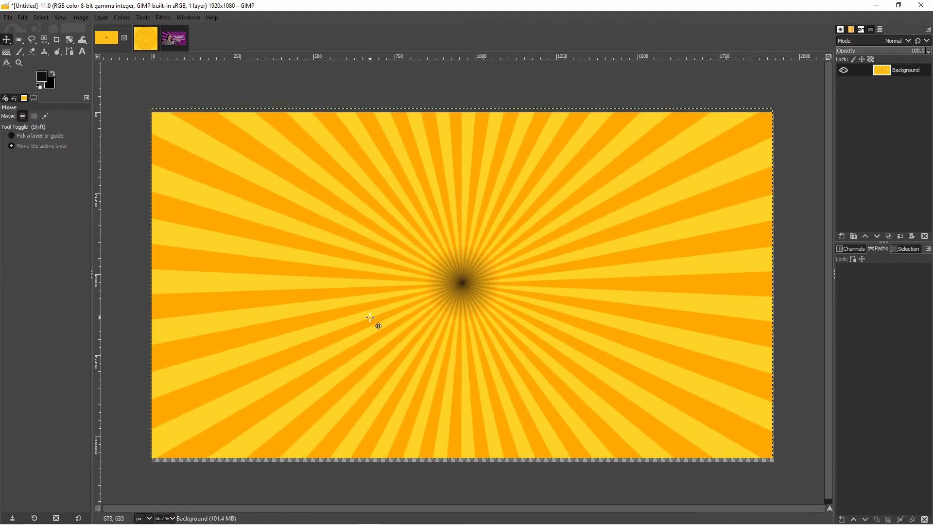
left_click_drag(370, 318, 372, 322)
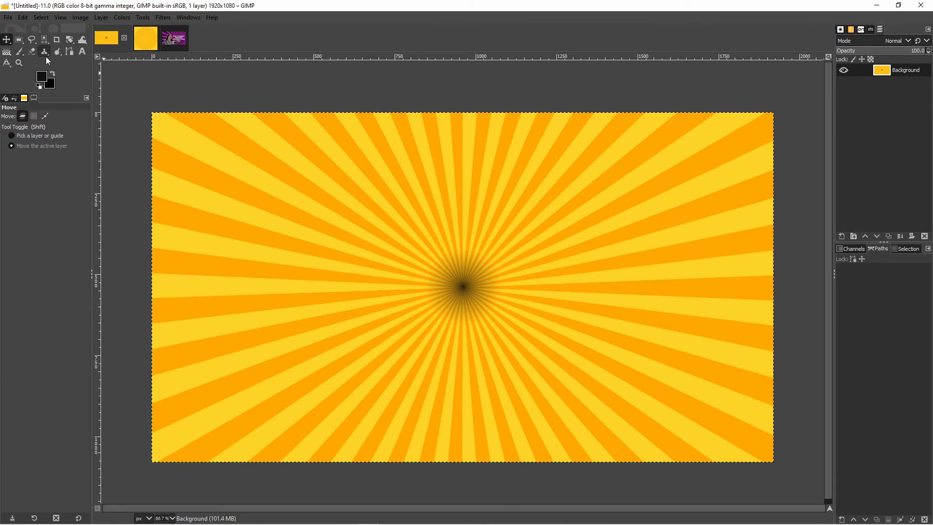
Export the sunburst image as a PNG named Sunburst Backgorund Yellow-Orange with the current PNG options.
left_click(8, 17)
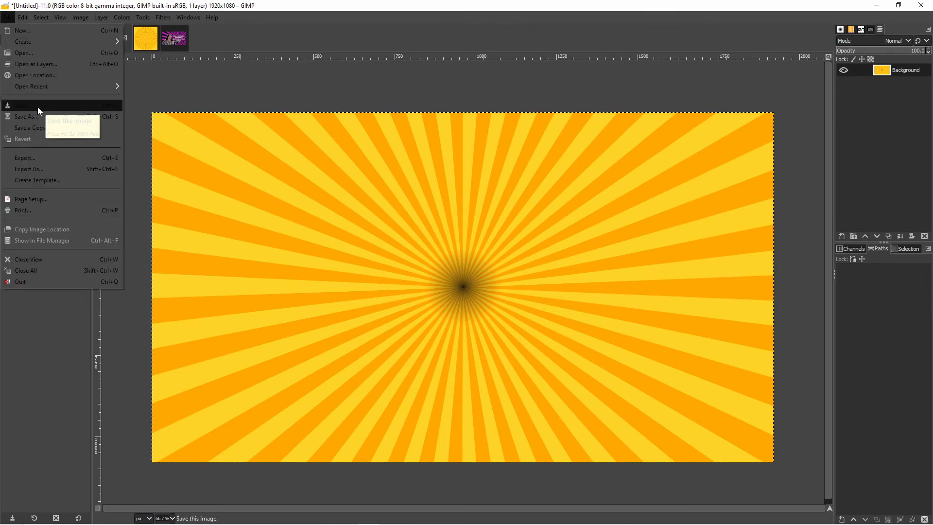
left_click(39, 170)
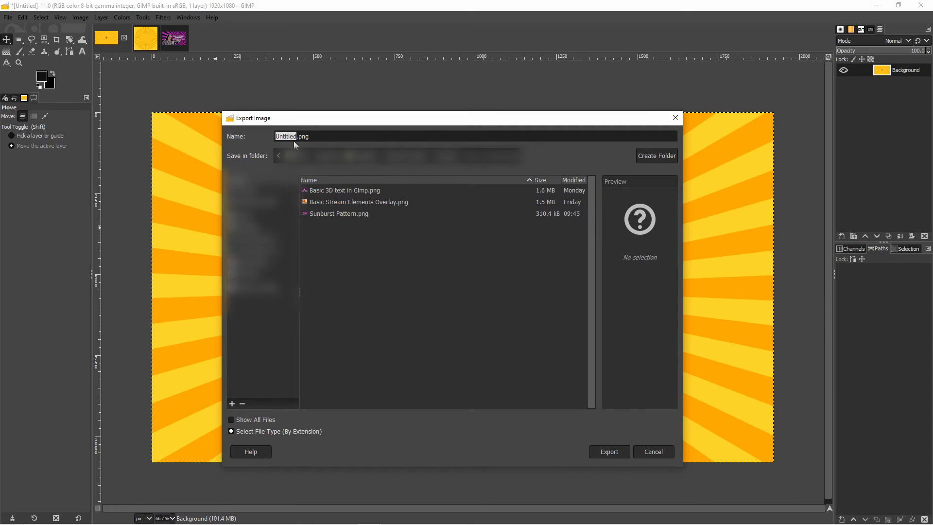
type("Sunb")
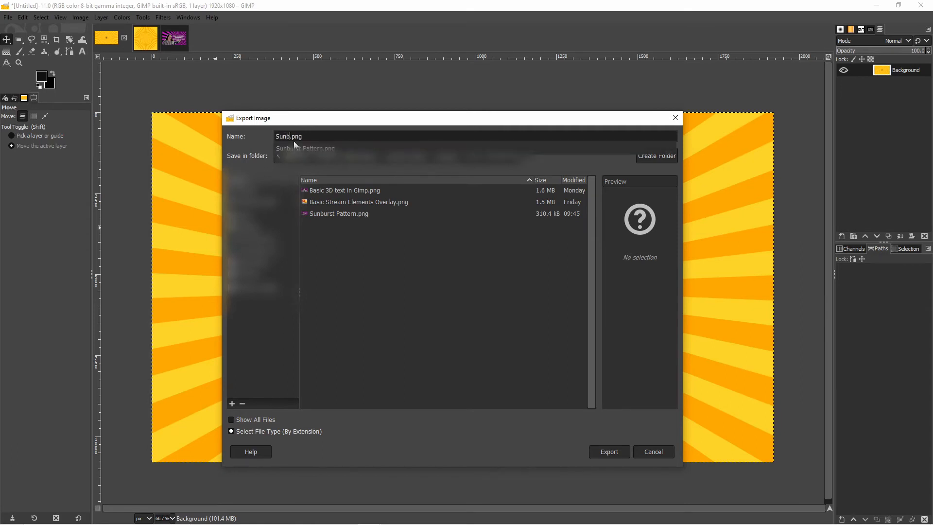
type("urst Backgorund")
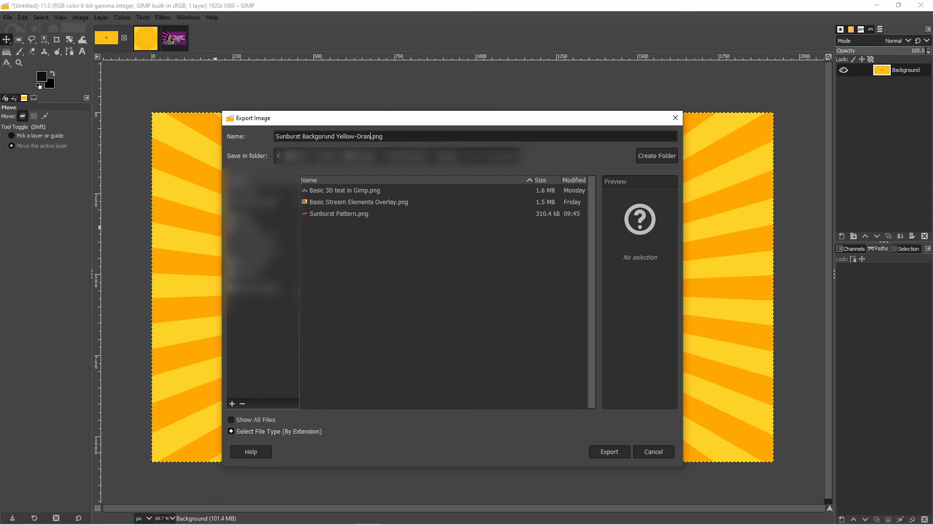
type("Yellow-Orange")
left_click(618, 450)
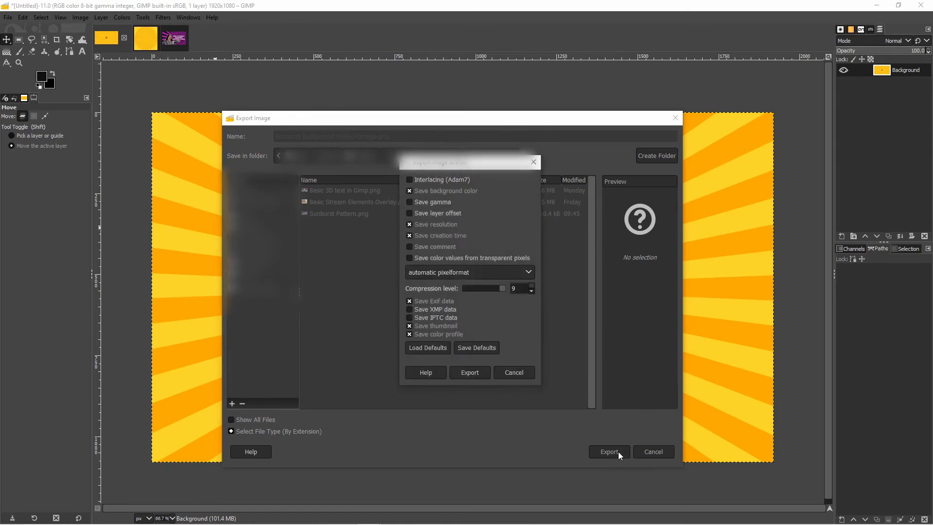
left_click(480, 371)
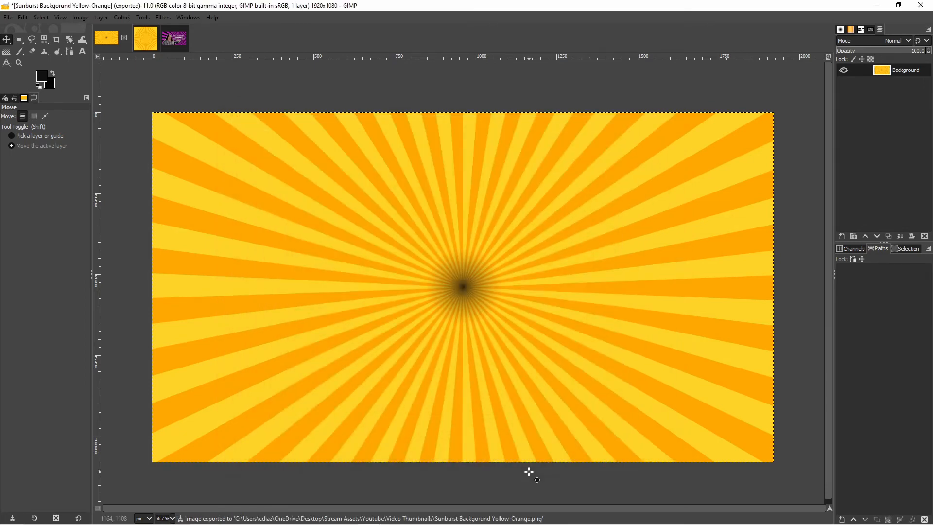
Switch to Firefox, go to google.com and search Google Images for "dirty lens".
left_click(322, 516)
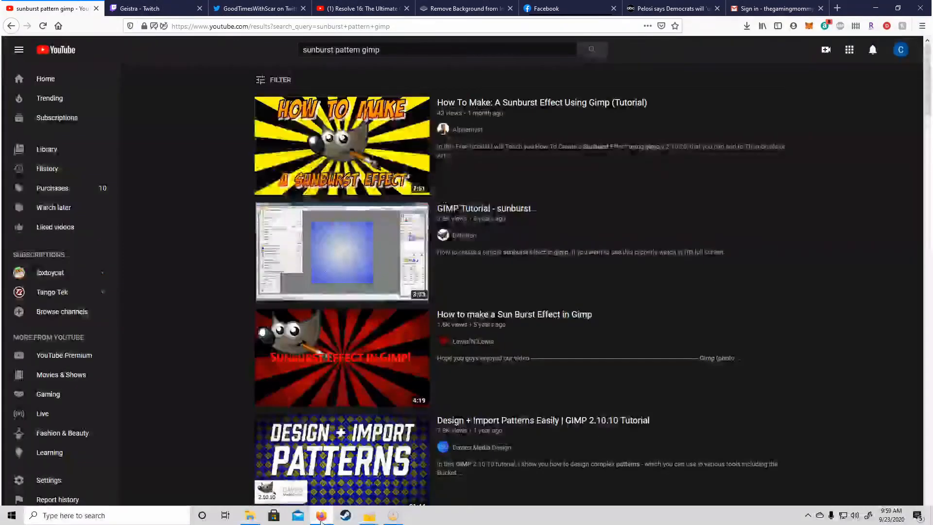
mouse_move(370, 131)
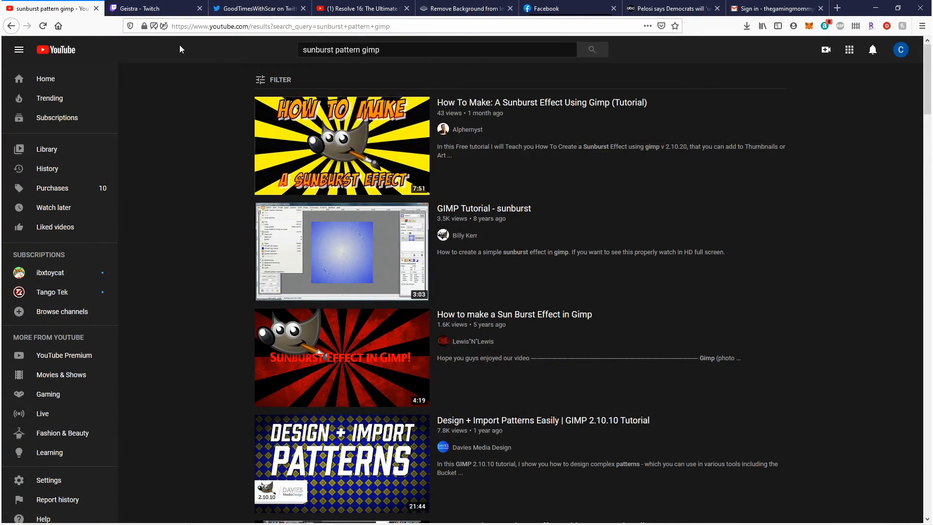
left_click(268, 25)
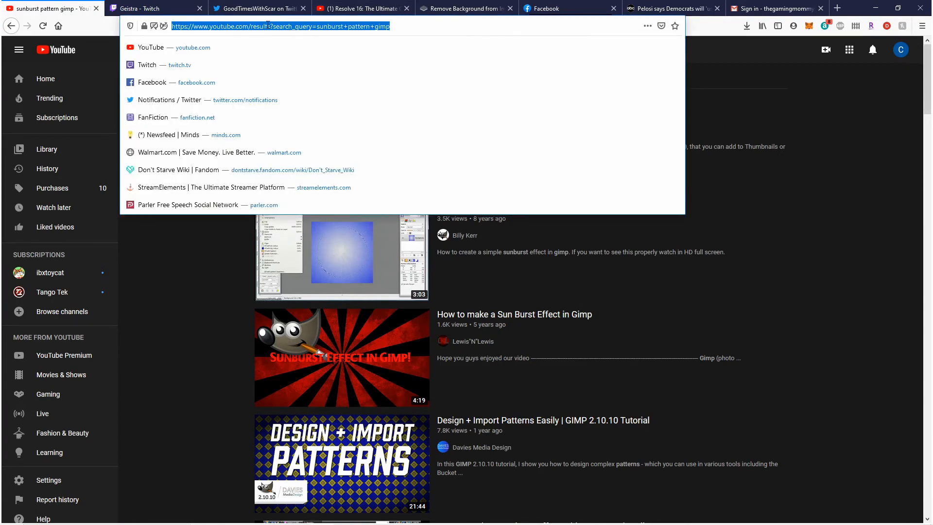
type("google.com/")
key("Return")
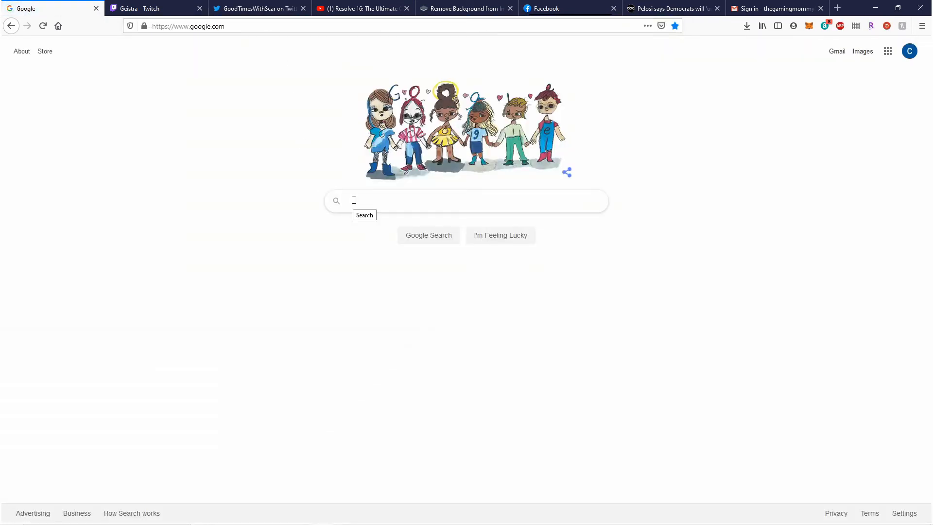
type("dirty len")
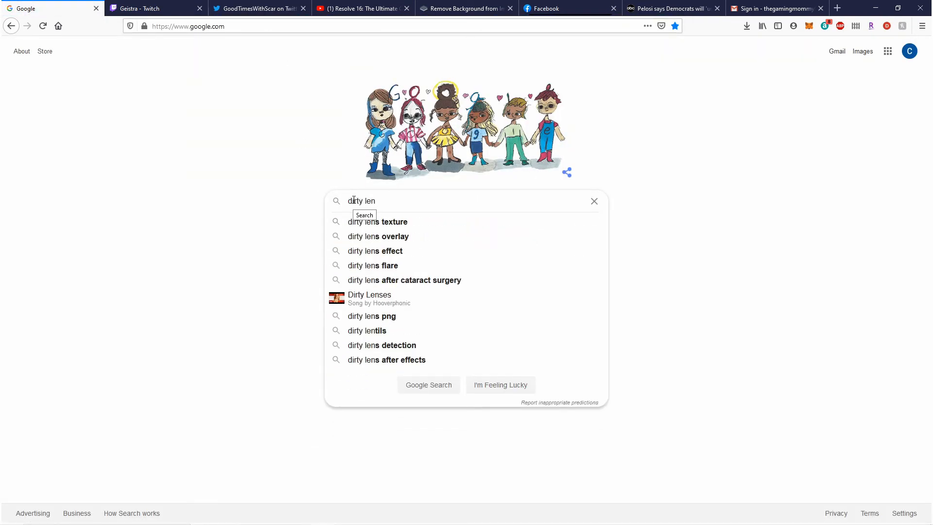
type("s")
key("Return")
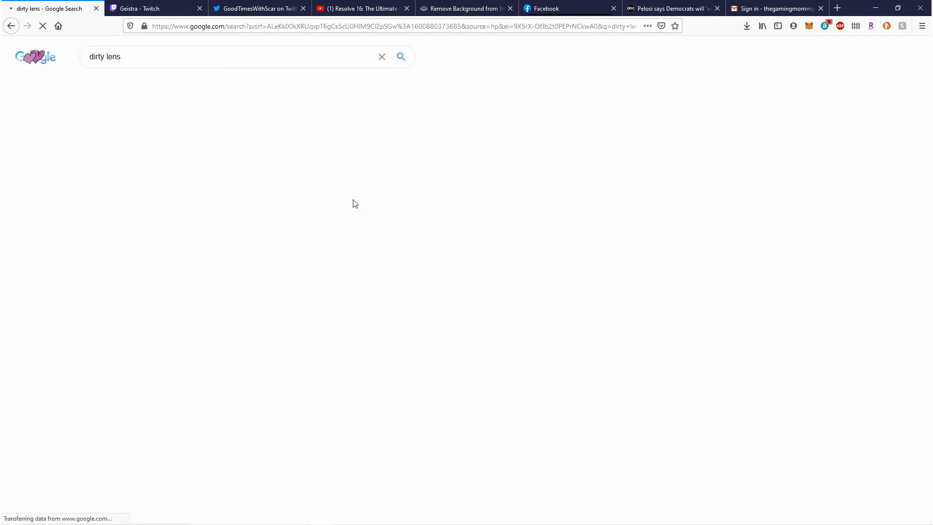
left_click(141, 89)
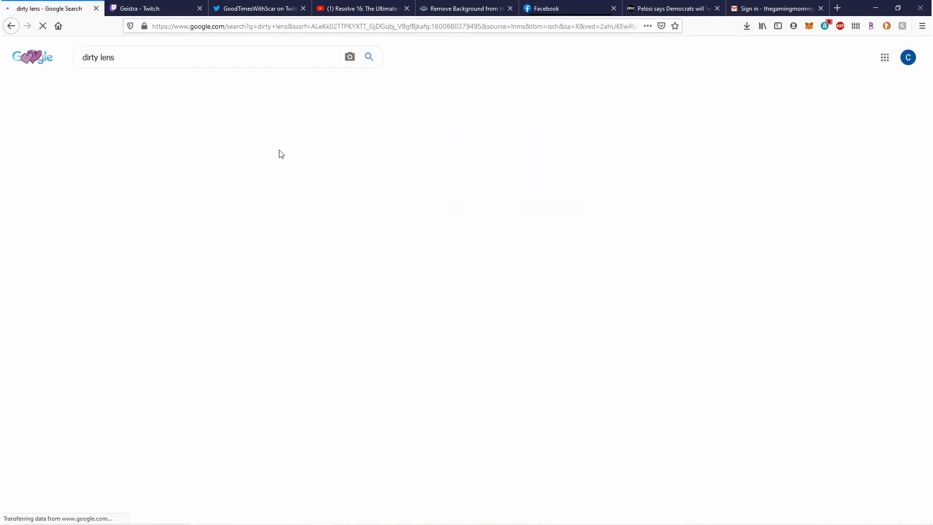
Examine the dirty lens image results for a texture suitable to overlay on the sunburst.
scroll(216, 357, "down", 4)
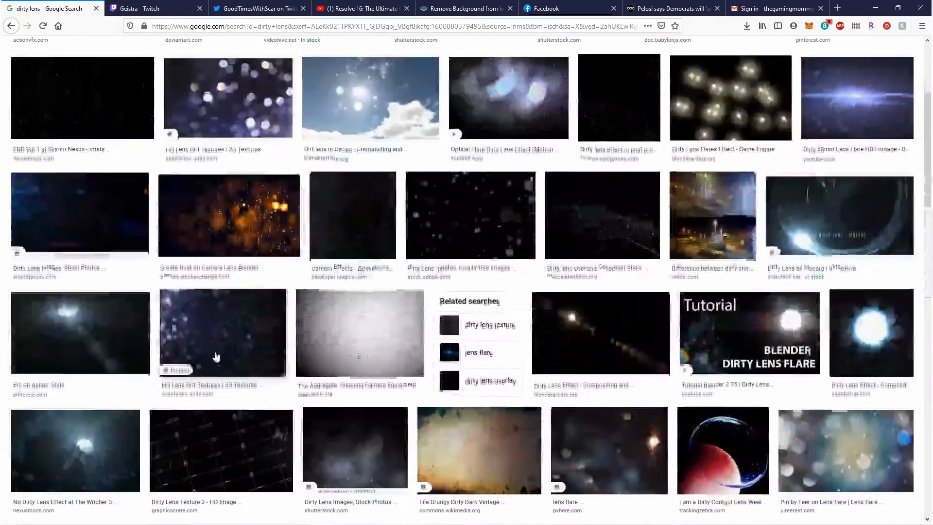
scroll(216, 358, "down", 8)
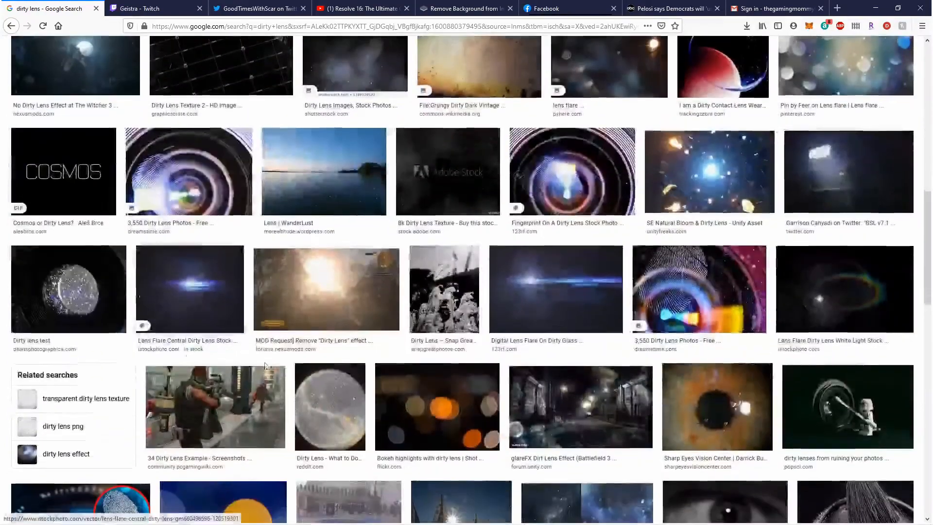
scroll(560, 353, "down", 4)
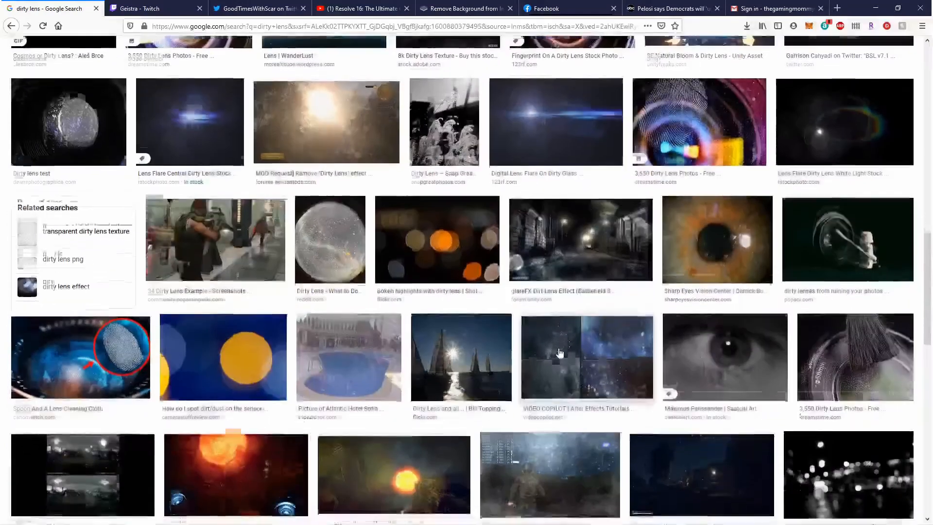
scroll(560, 353, "down", 9)
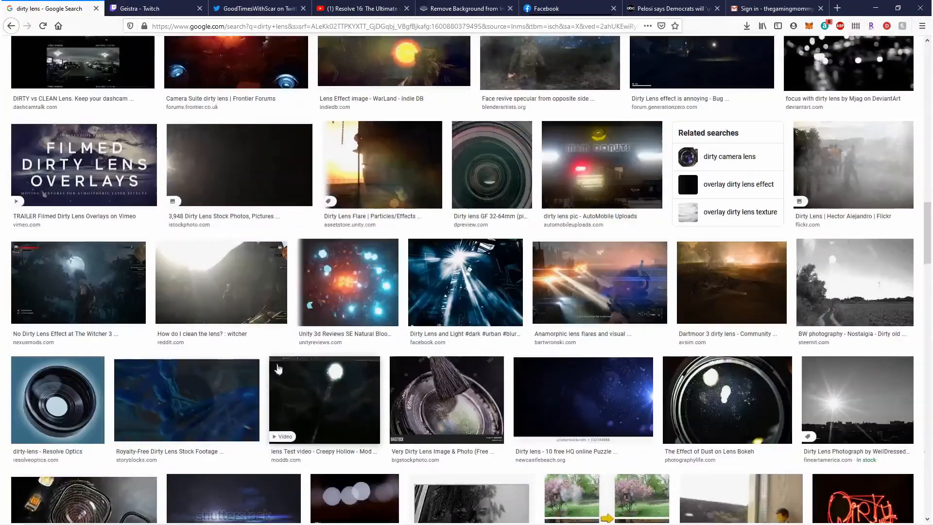
scroll(278, 370, "down", 8)
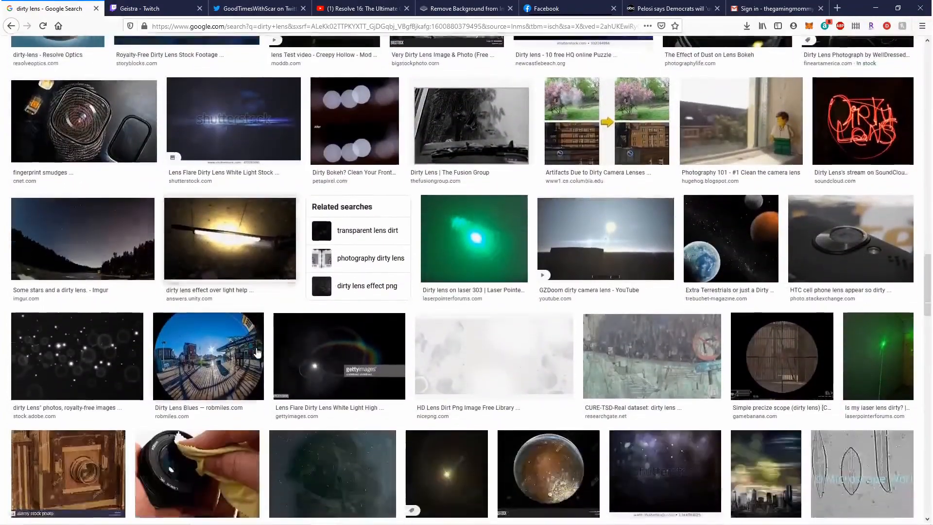
scroll(257, 352, "up", 3)
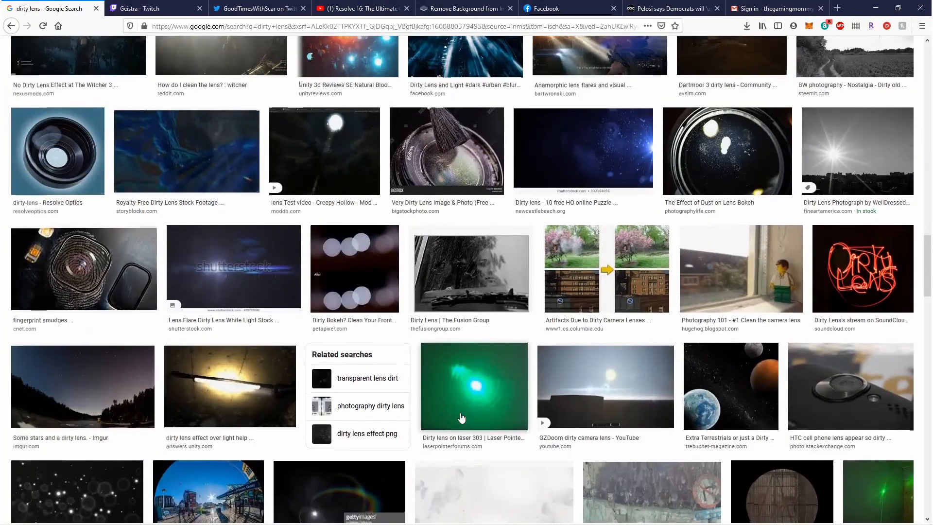
scroll(462, 418, "down", 7)
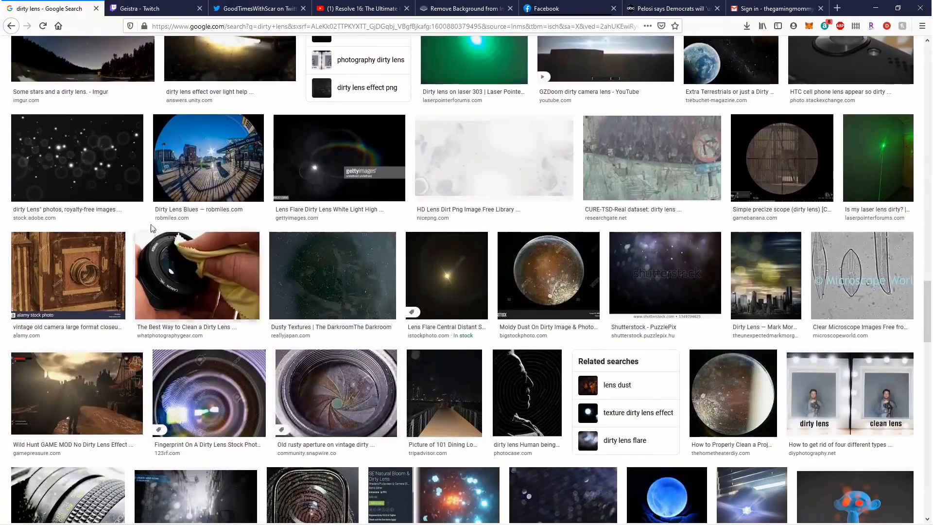
scroll(122, 248, "down", 4)
scroll(291, 349, "up", 19)
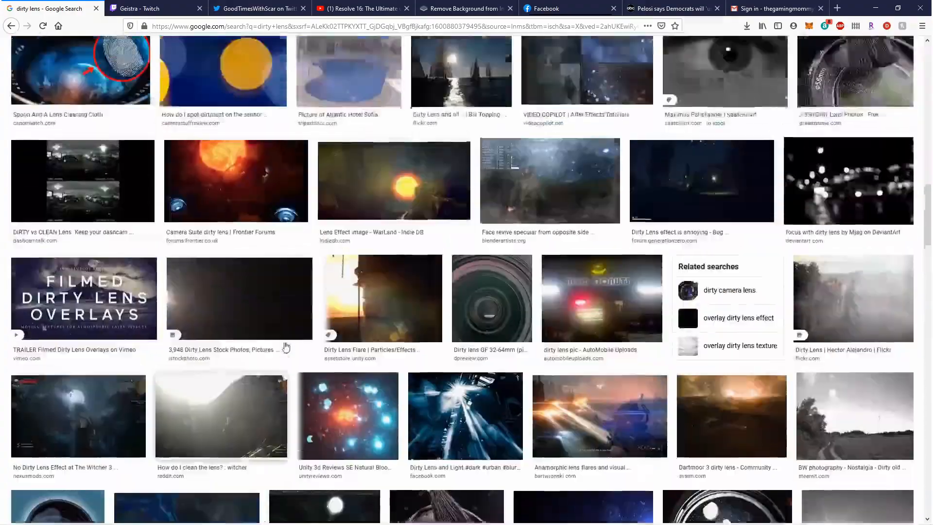
scroll(285, 346, "up", 10)
Replace the image search query with "concreate" and run the search.
left_click_drag(100, 57, 151, 55)
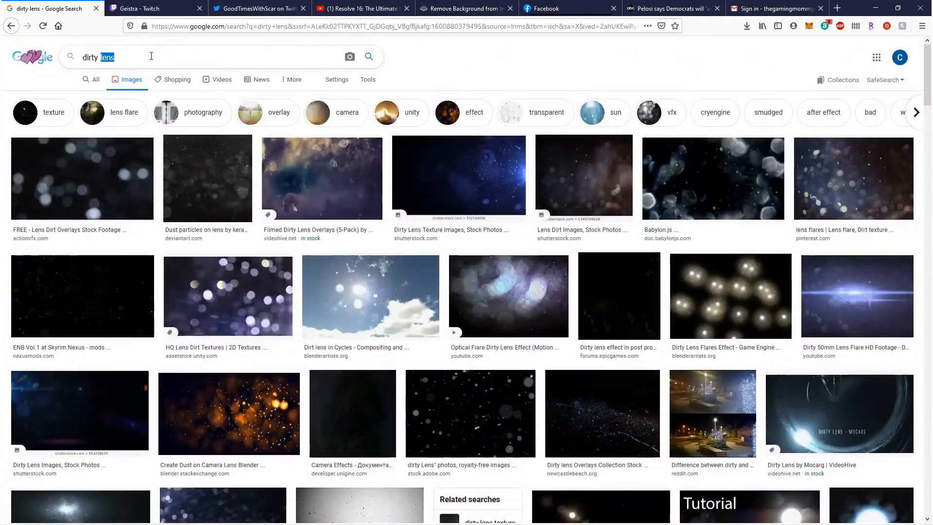
key("ctrl+a")
type("con")
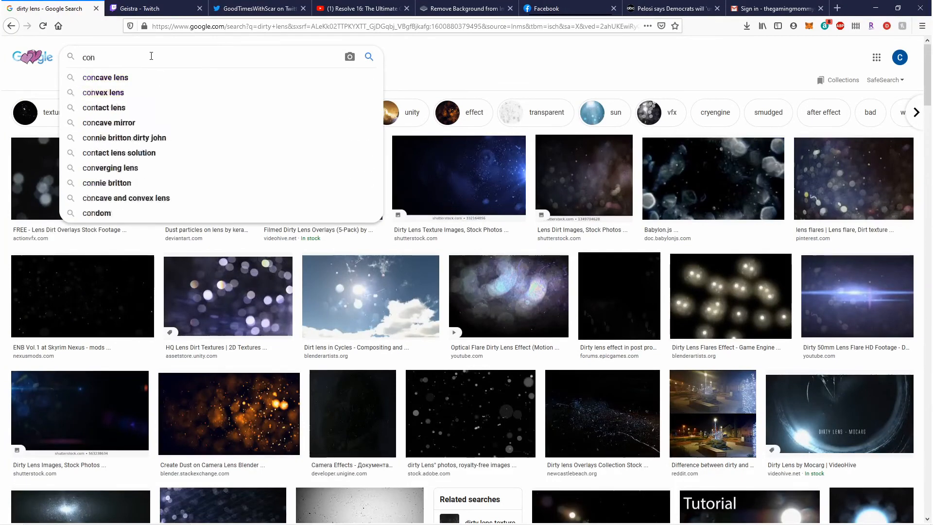
type("creat")
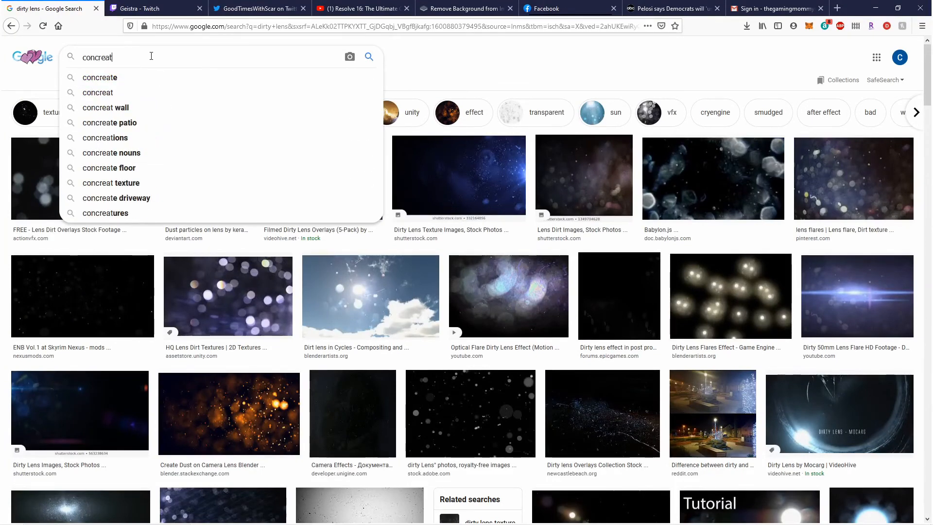
type("e")
key("Return")
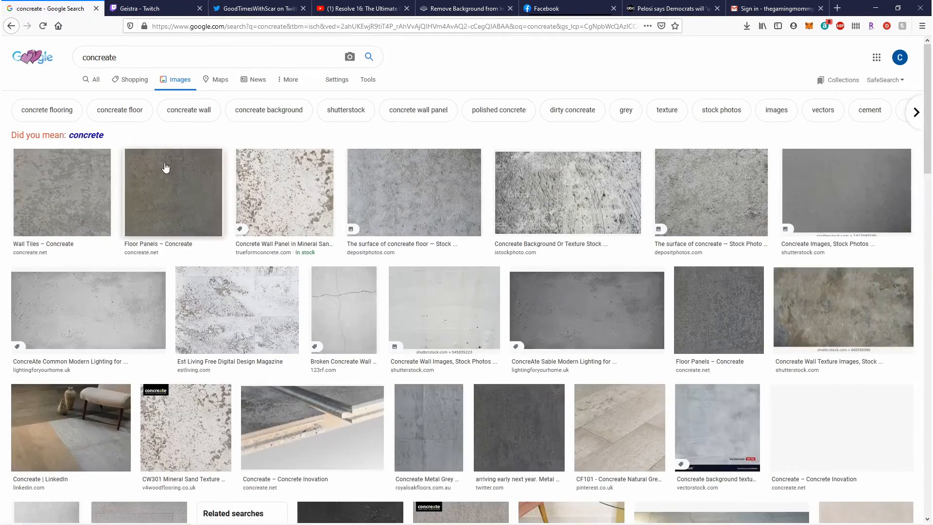
Open the "Floor Panels – Concreate" image result and copy its enlarged image.
left_click(192, 206)
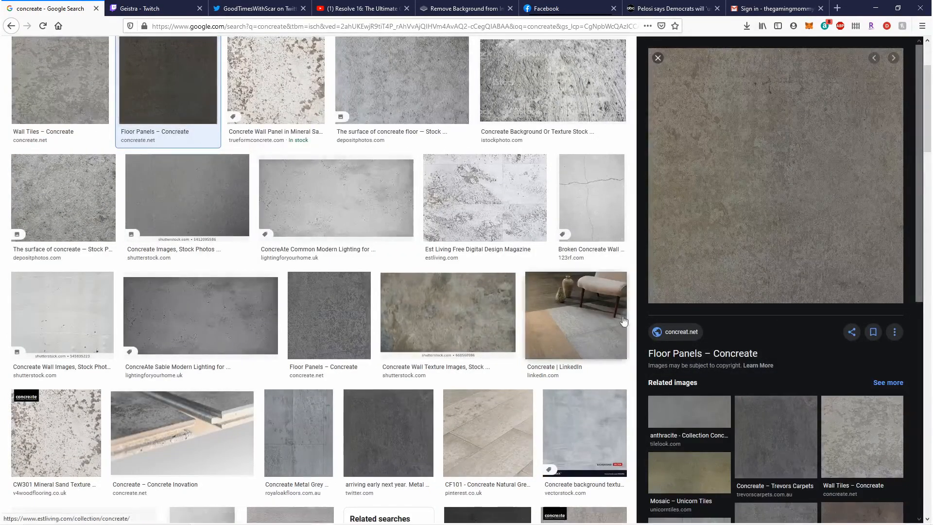
right_click(719, 235)
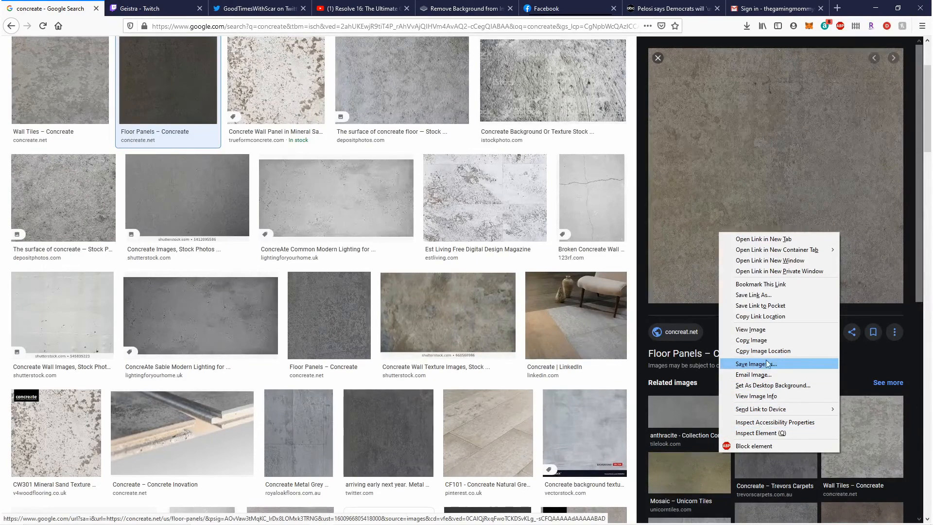
left_click(767, 339)
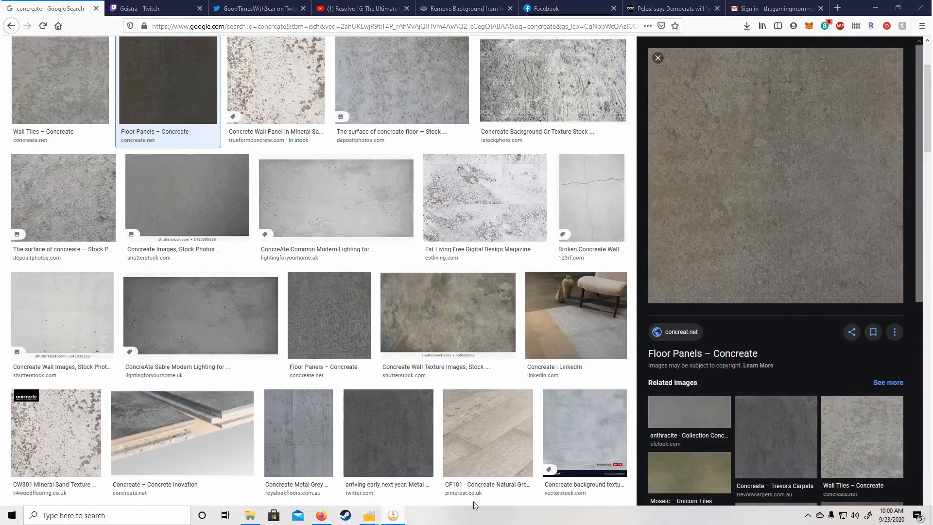
Return to GIMP, add a new transparent layer above the sunburst and paste the copied concrete texture.
mouse_move(370, 515)
left_click(302, 443)
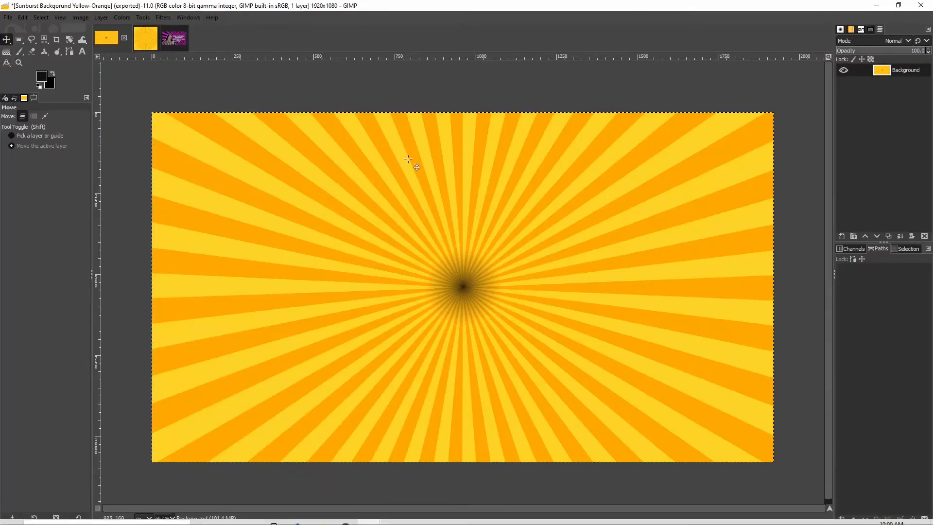
left_click(841, 236)
left_click(857, 341)
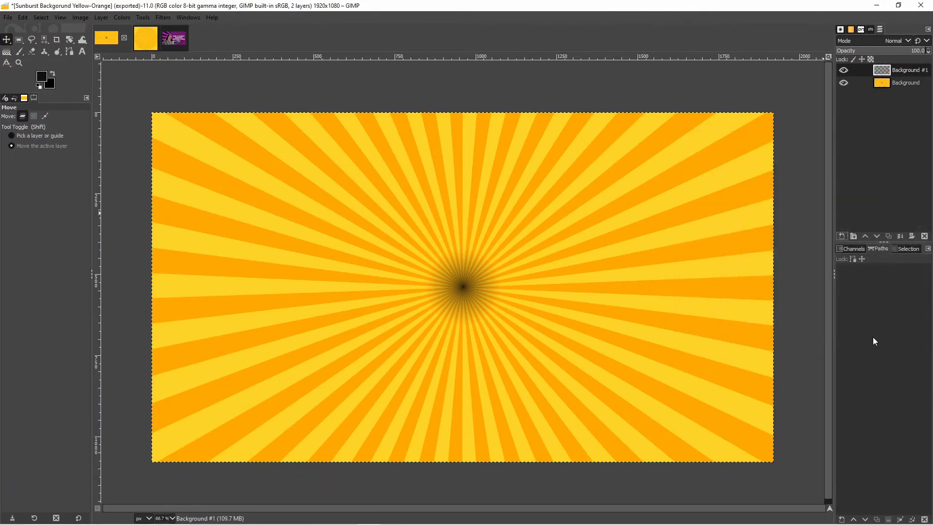
key("ctrl+v")
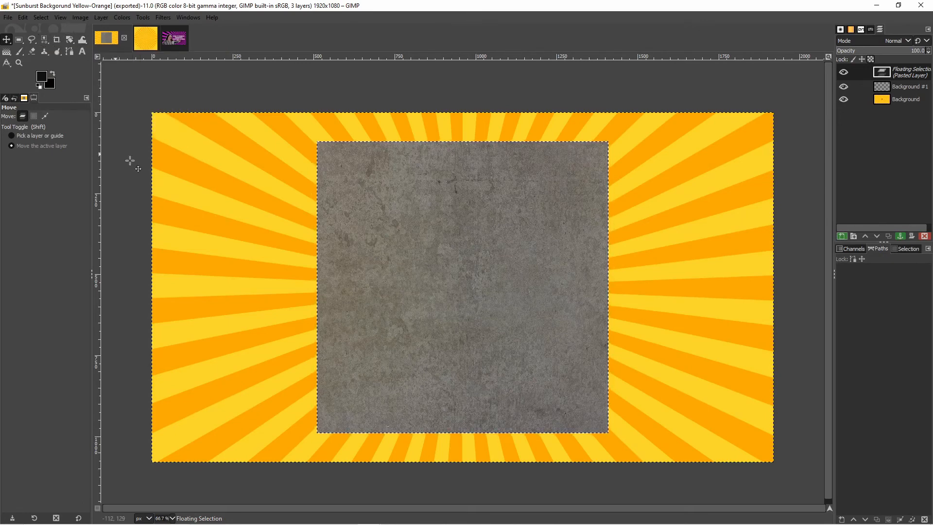
Activate the Dodge / Burn tool and reset the colours to the default black foreground and white background.
key("shift+d")
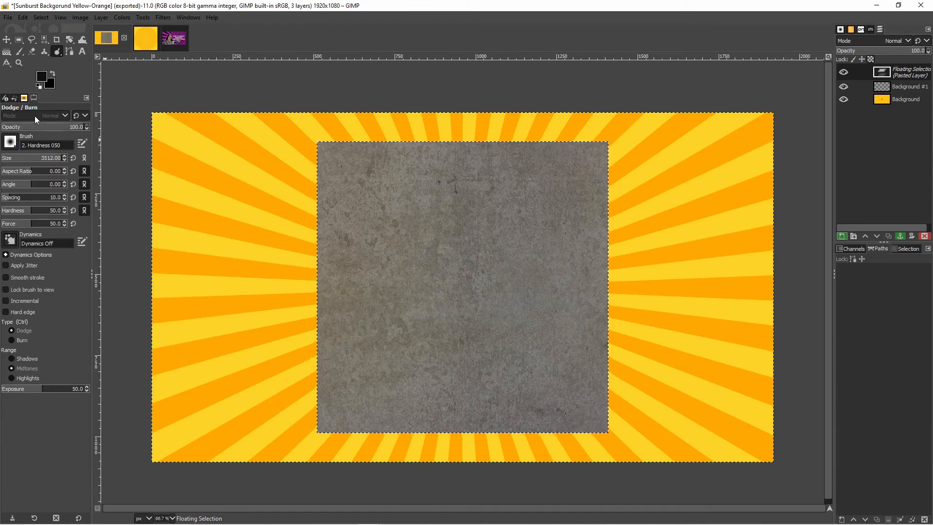
key("d")
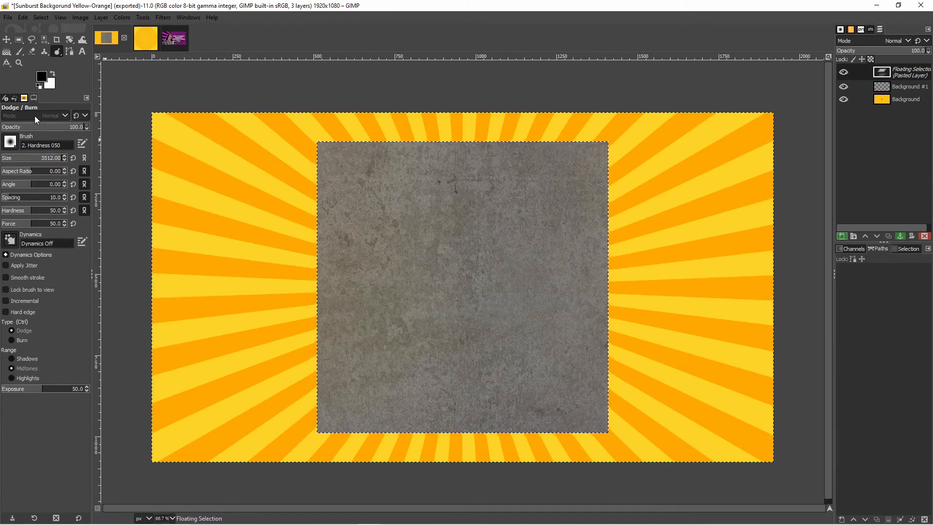
Scale the pasted concrete texture to 1999 × 1999 px and position it to cover the whole canvas.
left_click(142, 17)
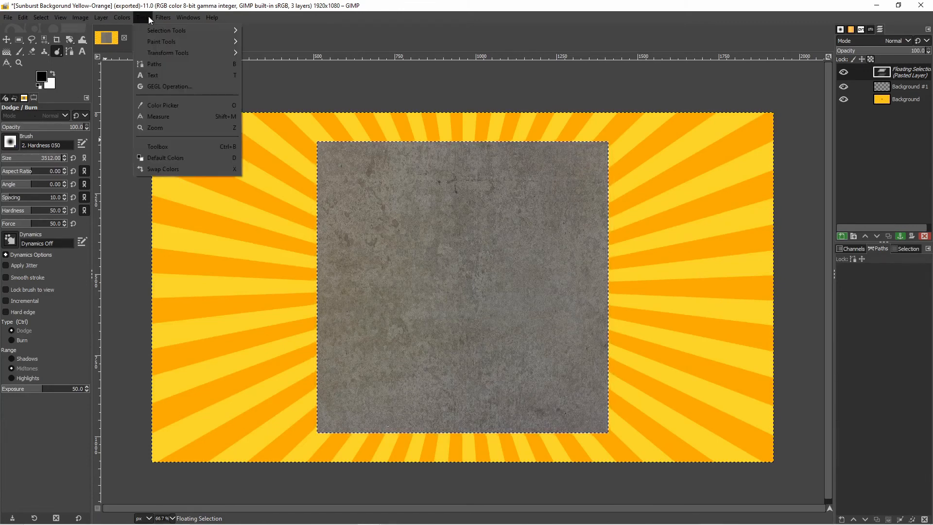
left_click(142, 16)
left_click(141, 17)
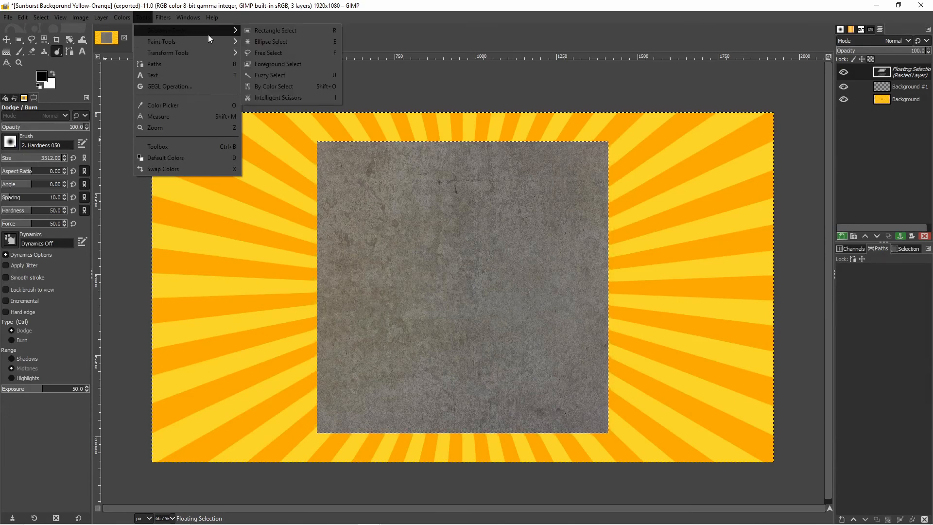
mouse_move(194, 53)
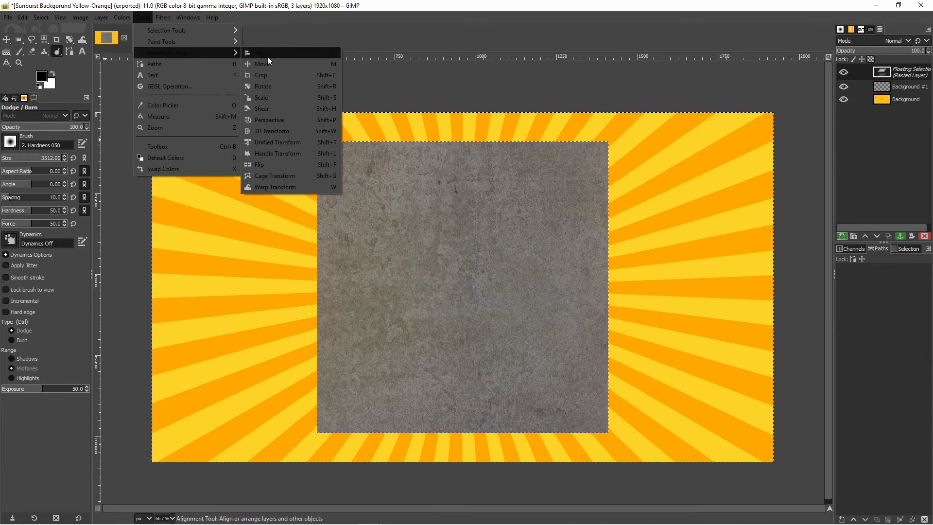
left_click(287, 98)
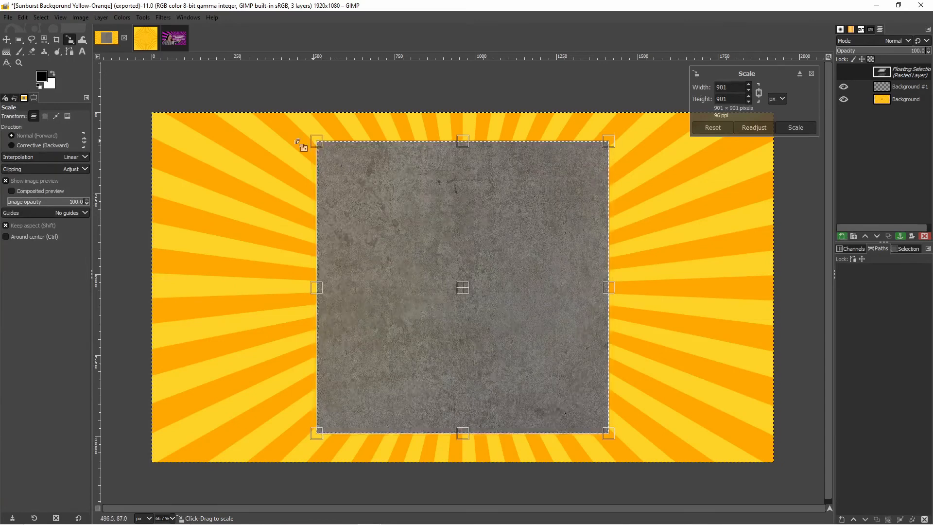
left_click_drag(304, 143, 175, 127)
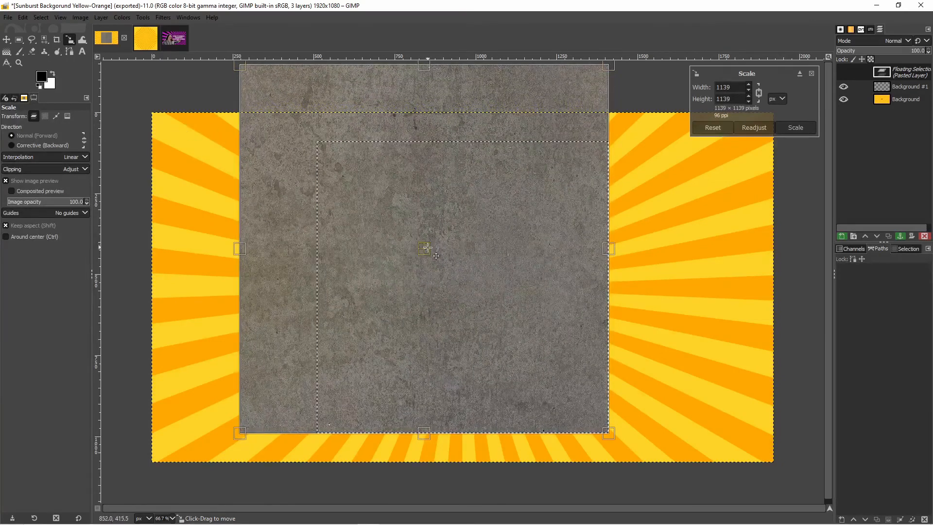
left_click_drag(428, 248, 327, 283)
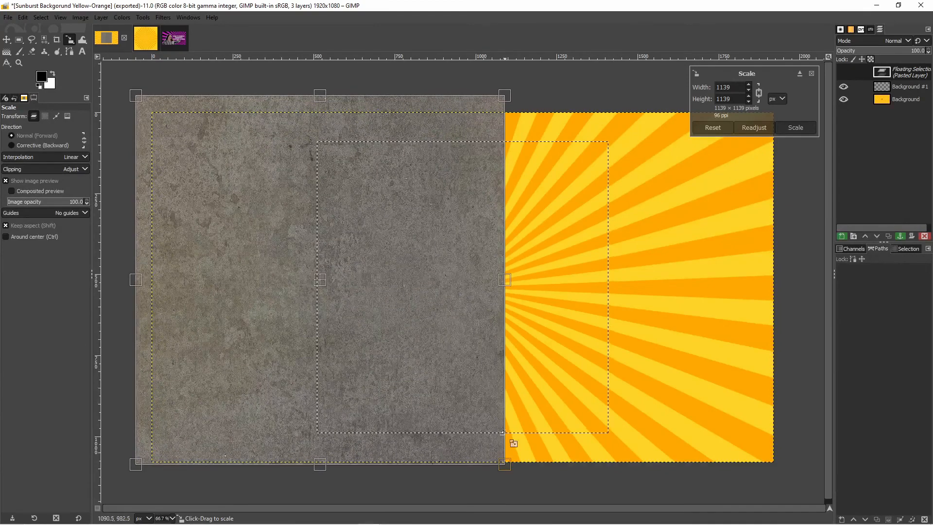
left_click_drag(512, 474, 932, 524)
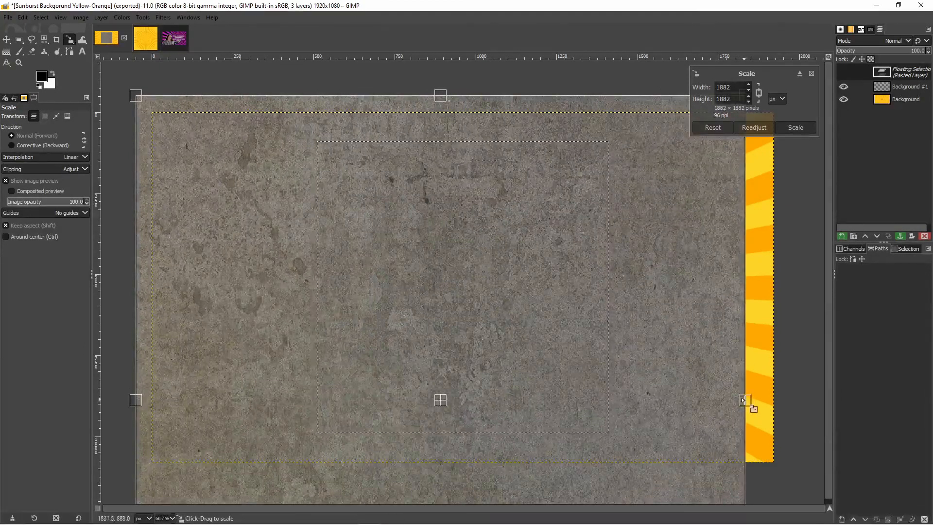
left_click_drag(745, 400, 781, 405)
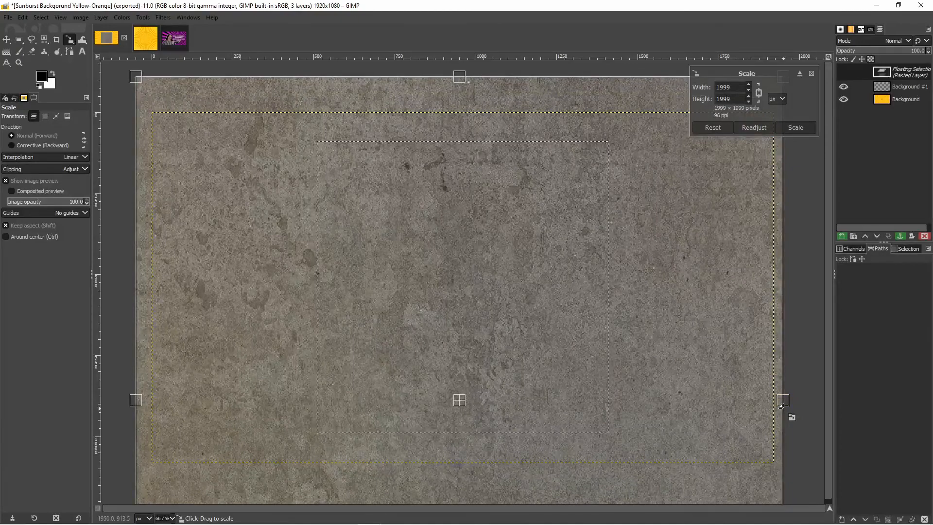
left_click(794, 129)
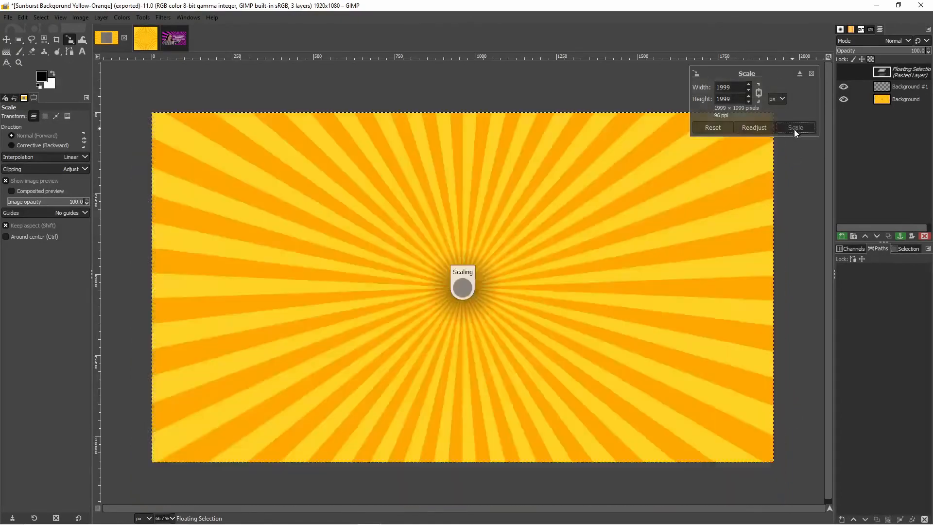
Fit the floating concrete texture to the image size and anchor it onto the layer above the sunburst.
right_click(884, 74)
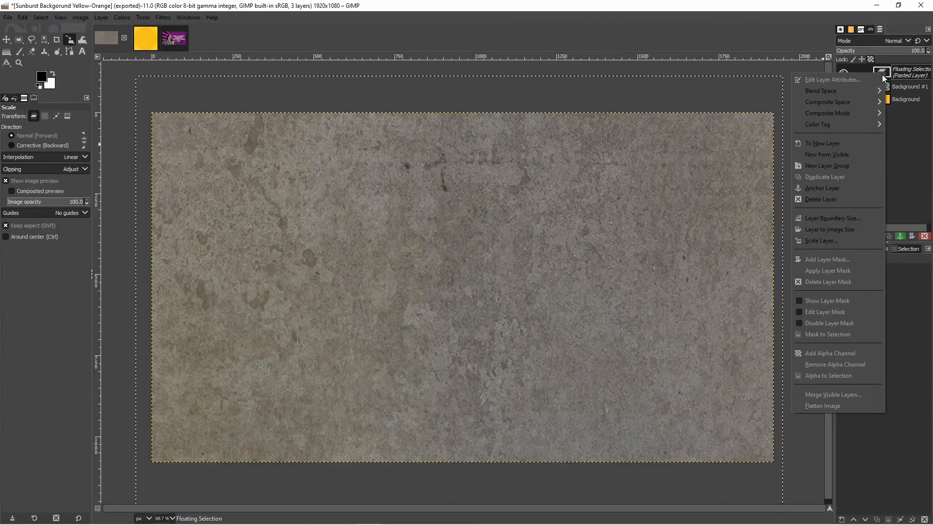
left_click(842, 231)
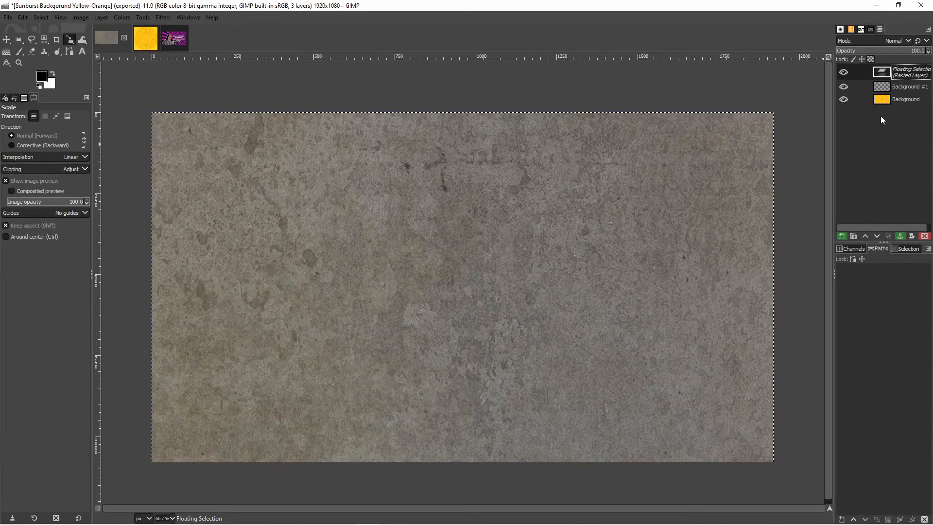
left_click(900, 236)
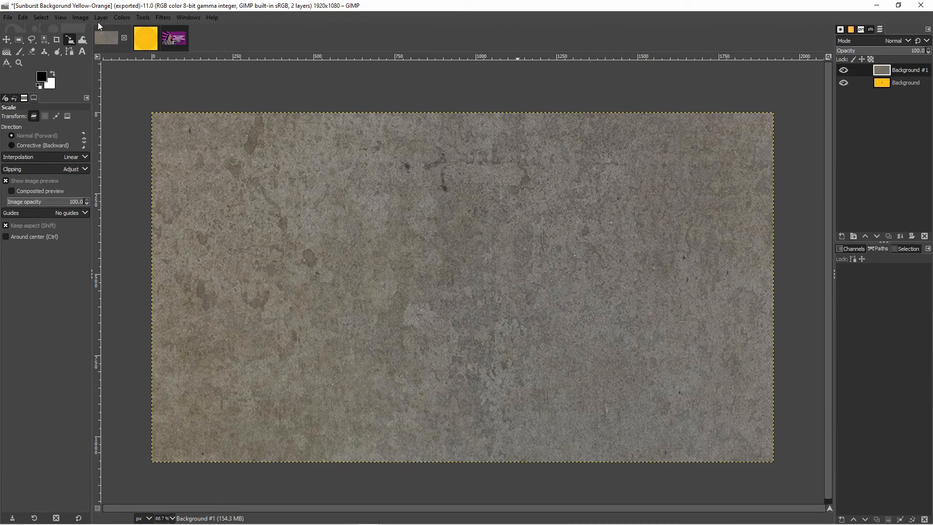
Desaturate the concrete layer with Hue-Saturation at a saturation of -98.8 and lower the layer's opacity to 35.9.
left_click(162, 17)
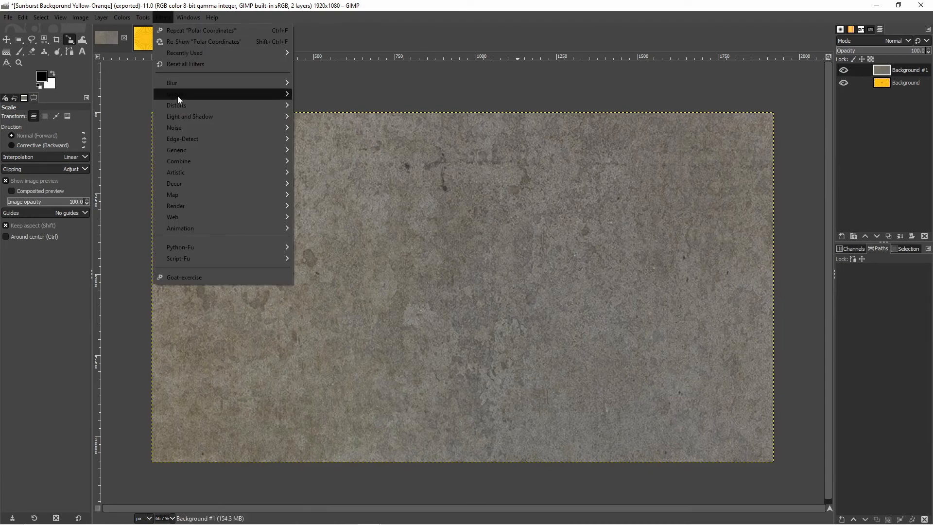
mouse_move(255, 138)
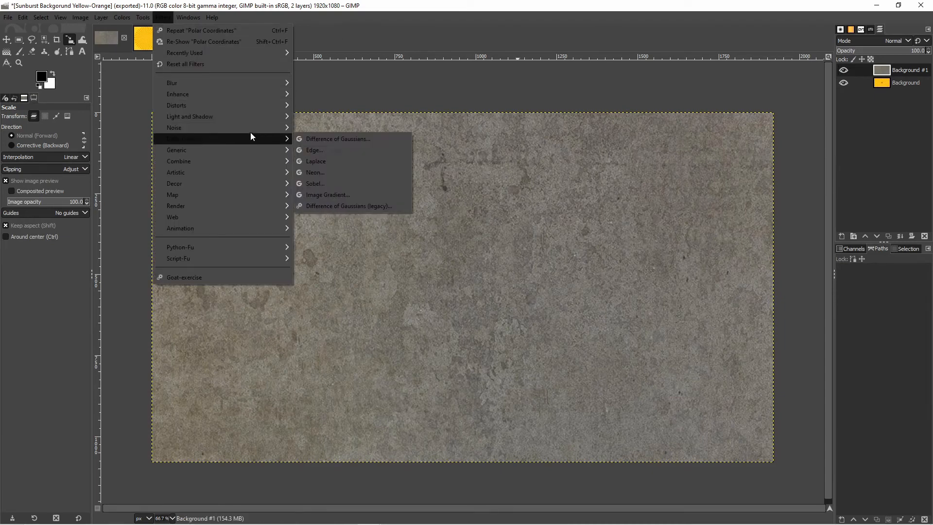
mouse_move(123, 18)
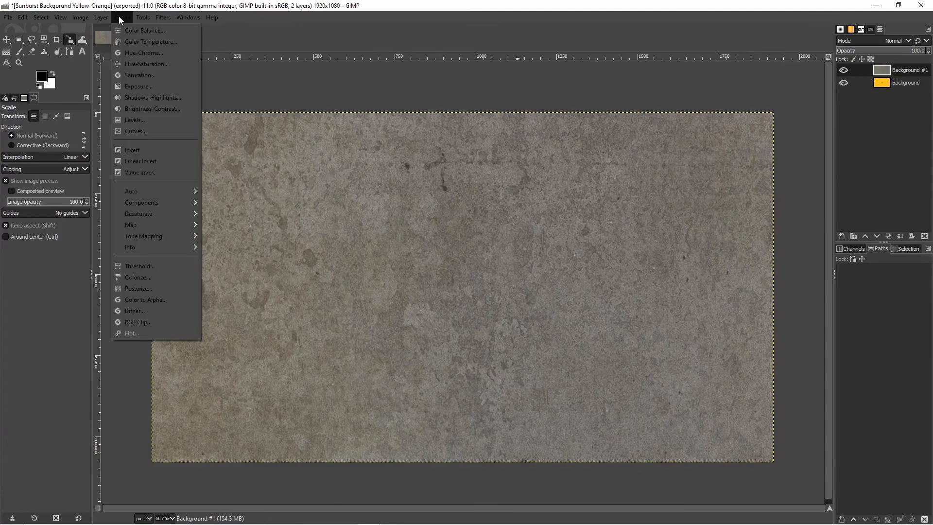
left_click(156, 63)
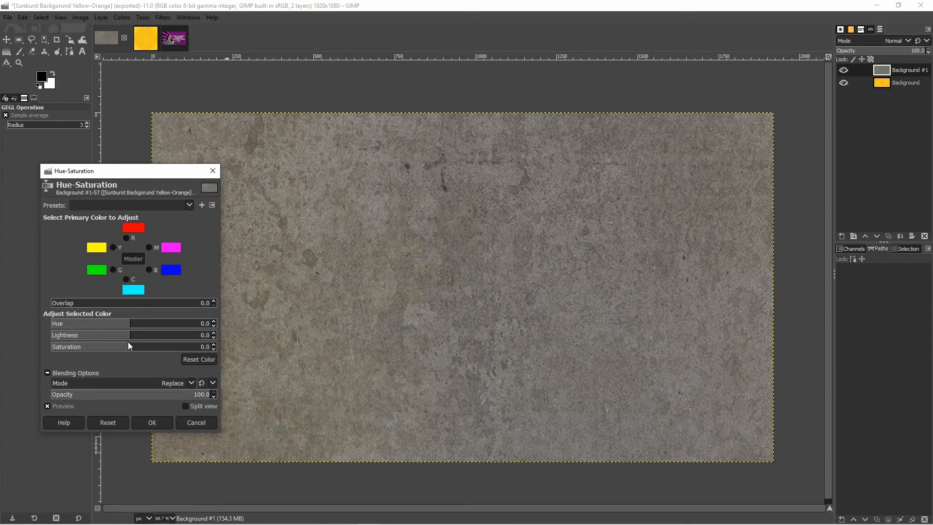
left_click_drag(128, 348, 52, 349)
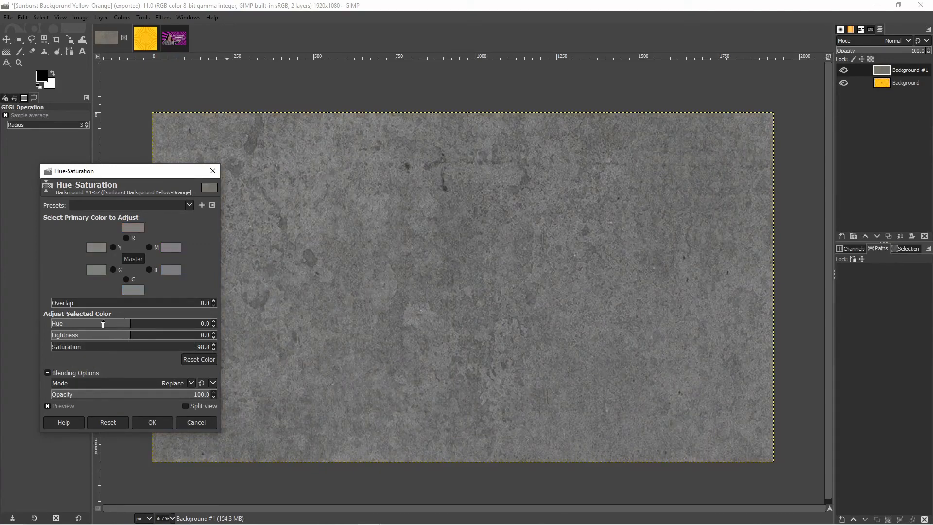
left_click_drag(103, 325, 125, 341)
left_click(129, 338)
left_click(152, 424)
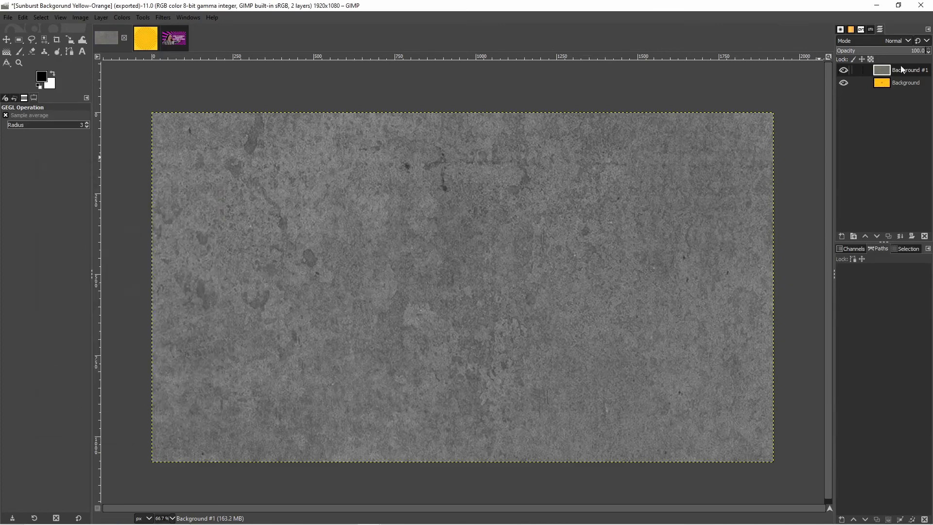
left_click(890, 52)
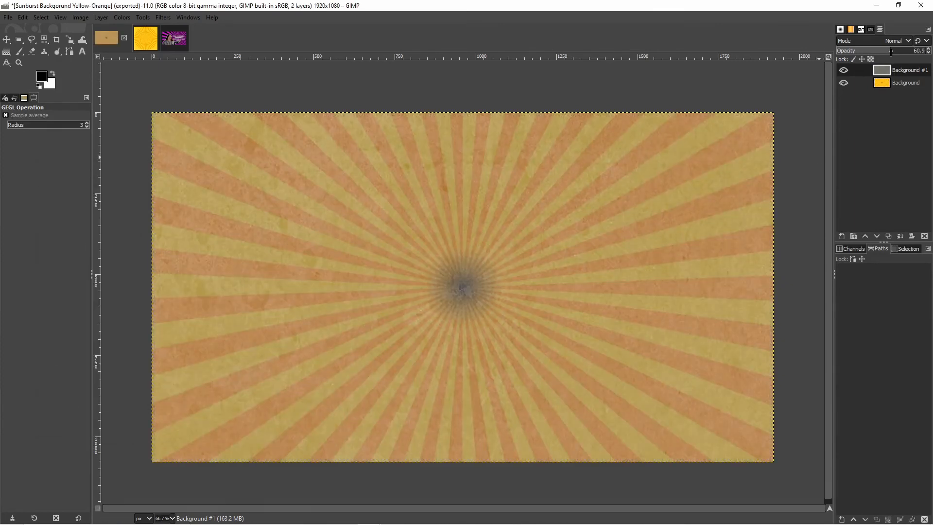
mouse_move(886, 52)
left_mouse_down()
mouse_move(898, 52)
mouse_move(869, 52)
left_mouse_up()
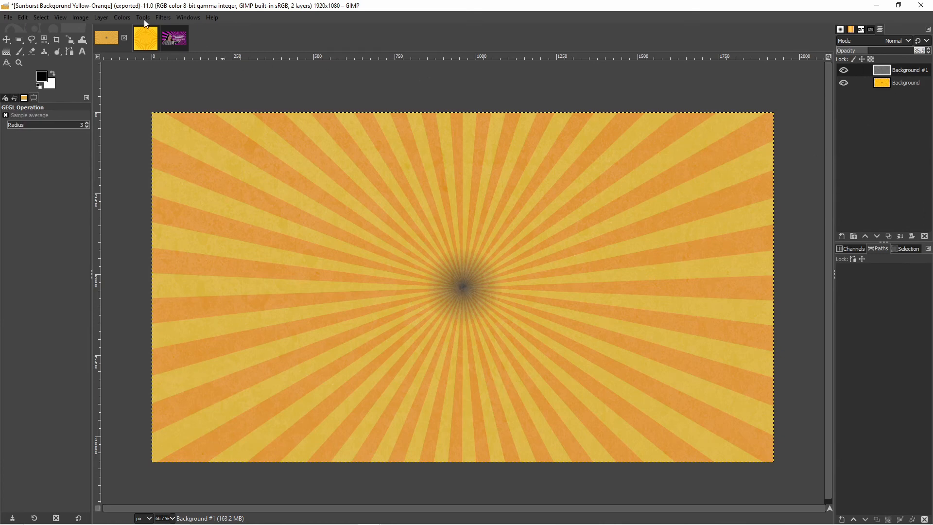
Increase the concrete layer's contrast, editing the adjustment as Levels with input levels of 40 and 215.
left_click(123, 18)
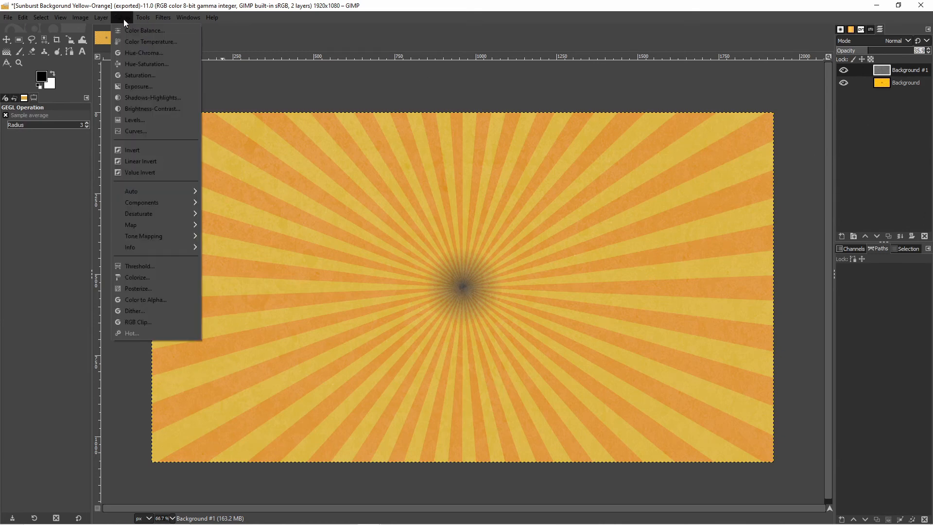
left_click(176, 108)
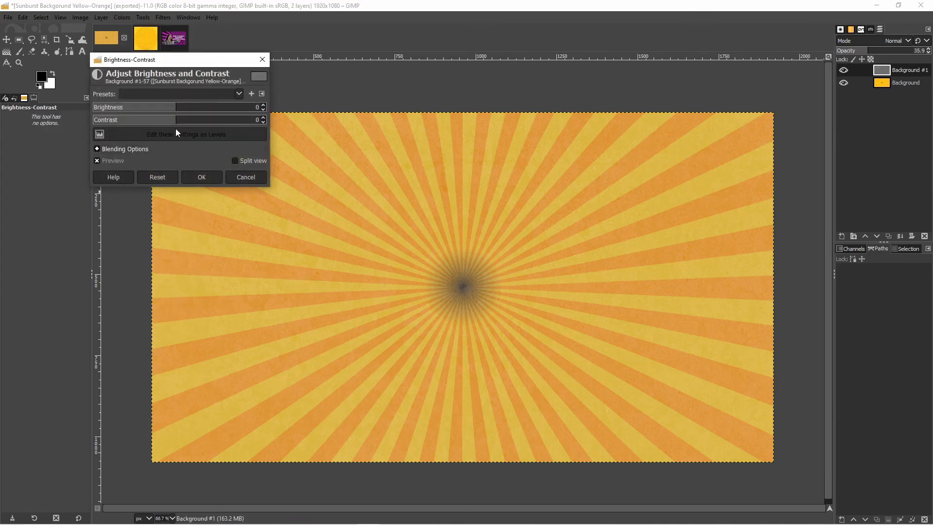
left_click_drag(172, 121, 191, 135)
left_click(191, 136)
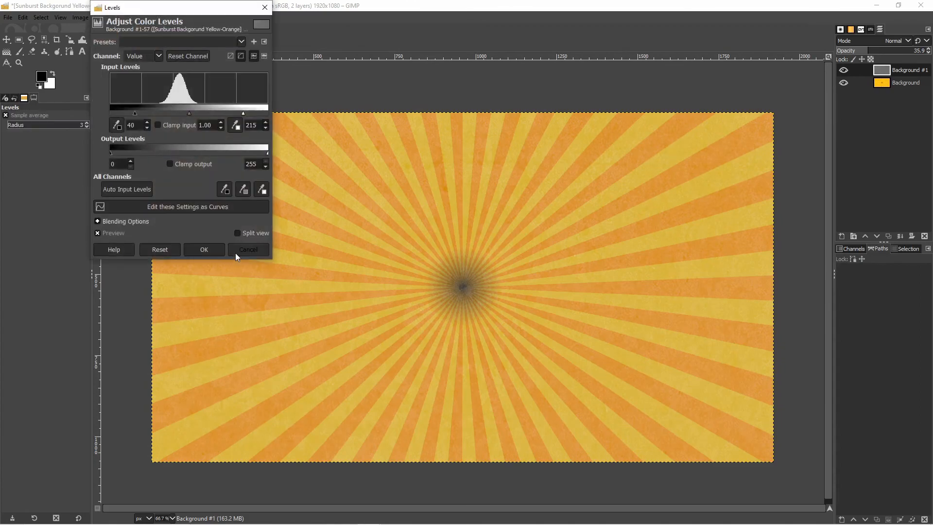
left_click(204, 249)
left_click(199, 156)
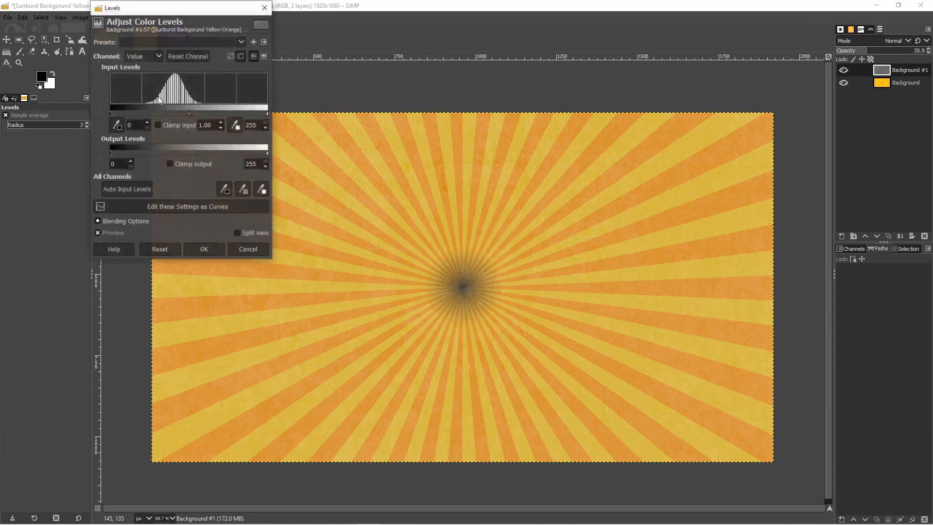
left_click(265, 8)
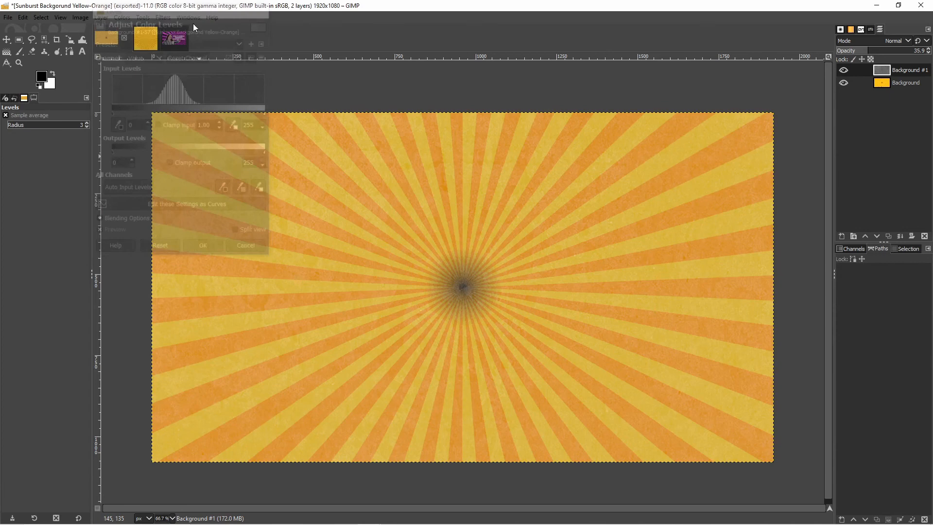
Darken the concrete layer and adjust its contrast with Brightness-Contrast, and raise the layer's opacity to 50.5.
left_click(119, 16)
left_click(152, 108)
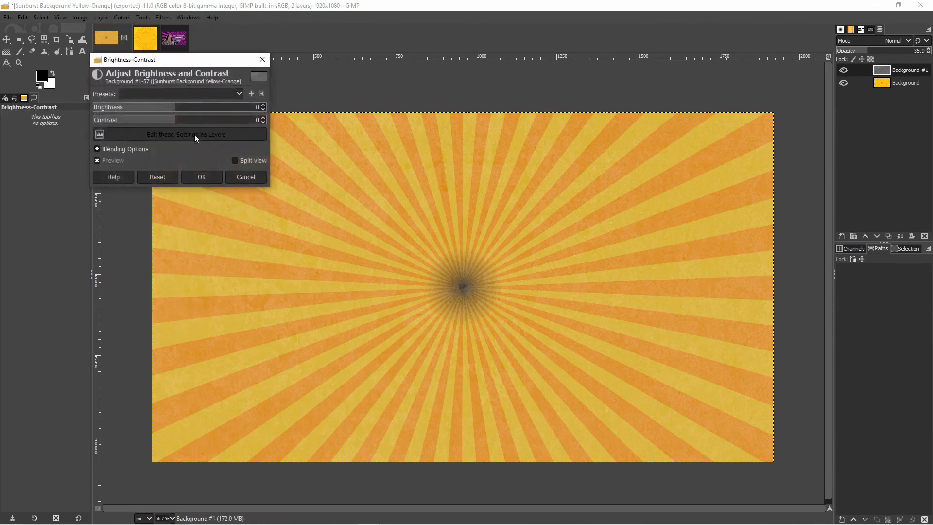
left_click_drag(173, 109, 88, 105)
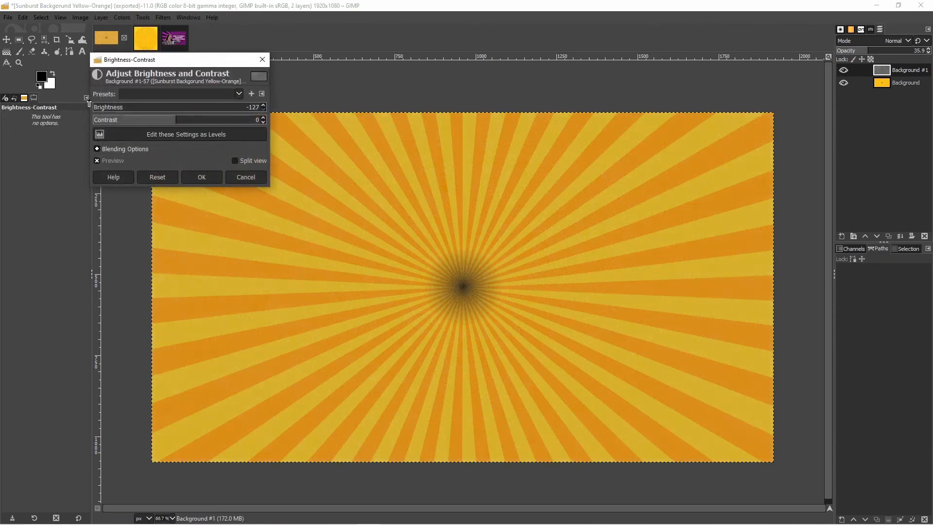
left_click_drag(197, 108, 120, 106)
mouse_move(178, 120)
left_mouse_down()
mouse_move(221, 120)
mouse_move(150, 121)
mouse_move(184, 127)
left_mouse_up()
left_click(201, 176)
left_click(874, 50)
left_click_drag(873, 50, 881, 52)
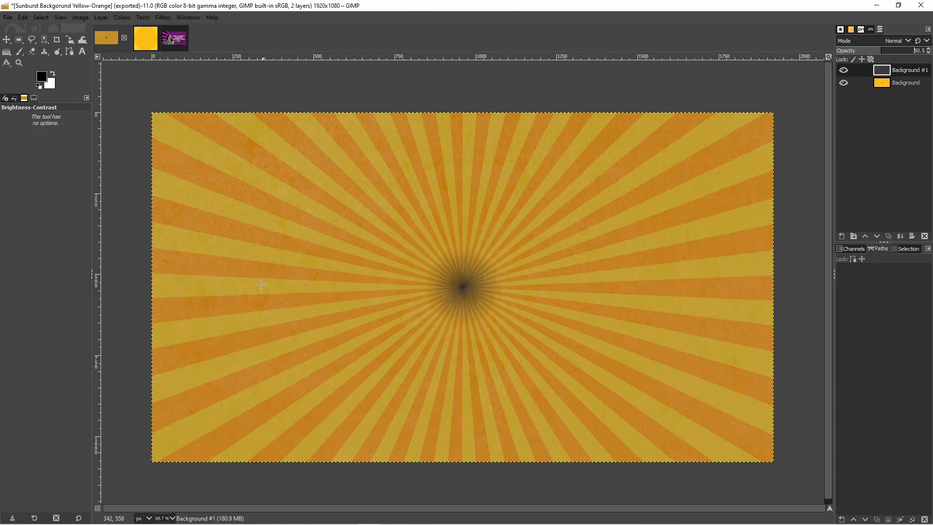